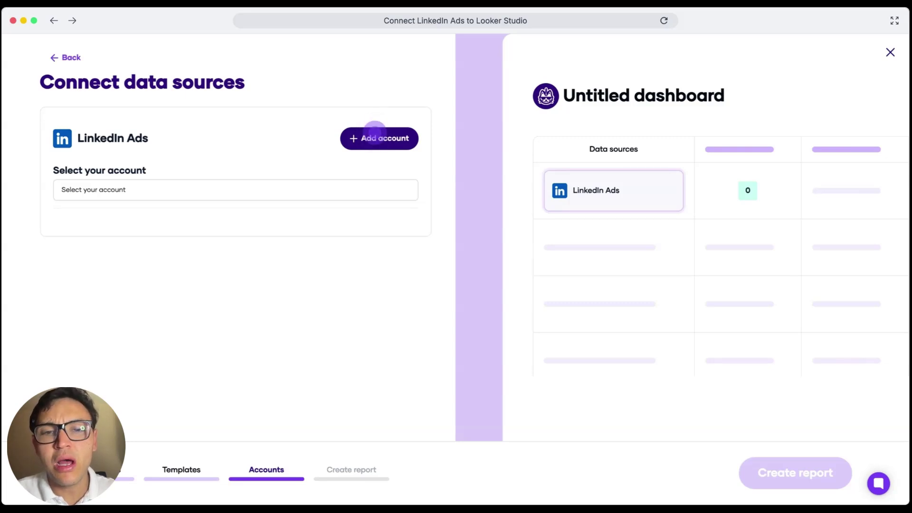
Add a new LinkedIn account to the LinkedIn Ads data source and allow the connector's requested permissions
{"action": "left_click", "coordinate": [375, 136]}
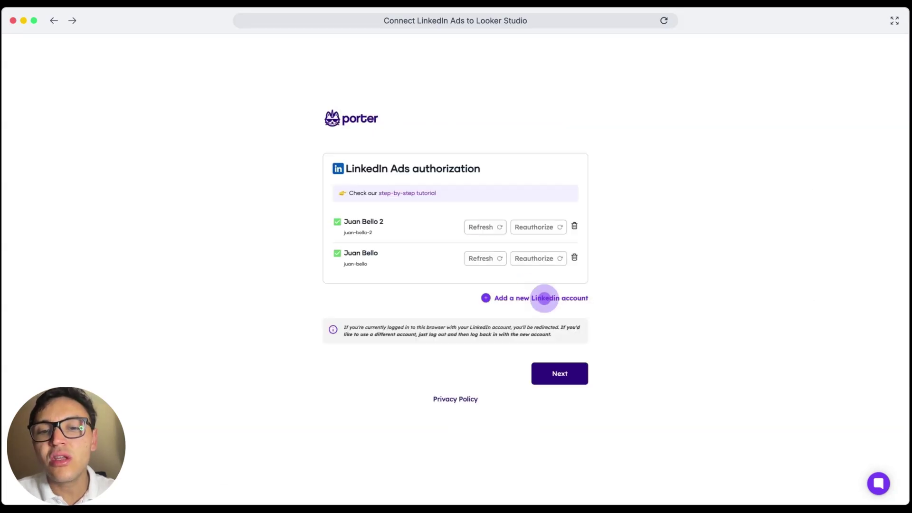
{"action": "left_click", "coordinate": [545, 298]}
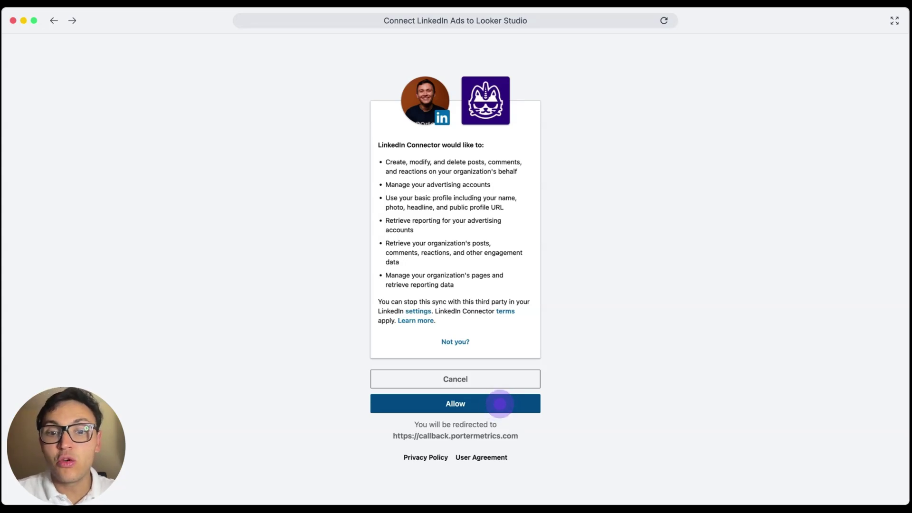
{"action": "left_click", "coordinate": [500, 404]}
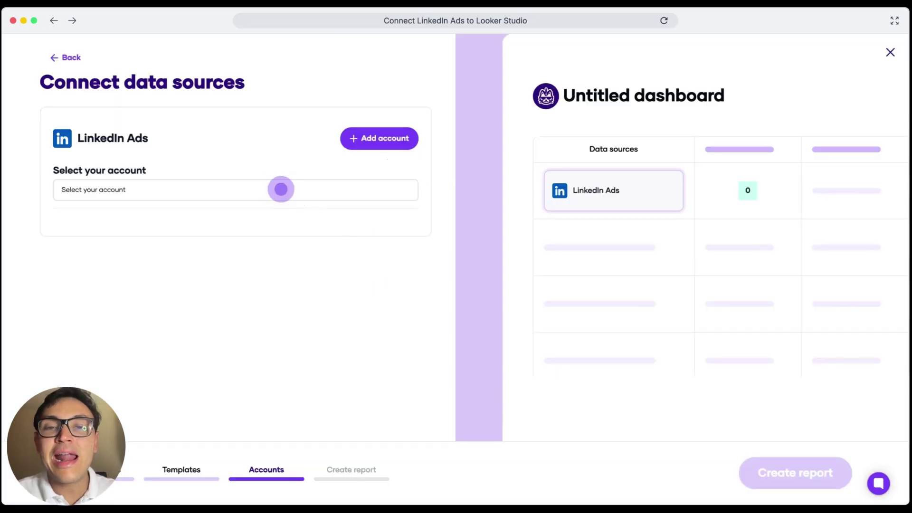
Select Dummy user as the LinkedIn Ads user and include Dummy account as the ad account
{"action": "left_click", "coordinate": [281, 189]}
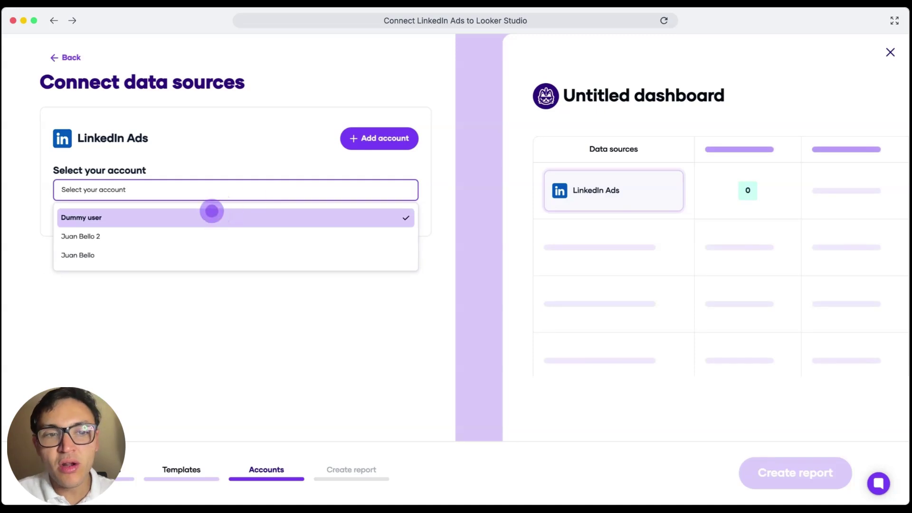
{"action": "left_click", "coordinate": [212, 211]}
{"action": "left_click", "coordinate": [208, 236]}
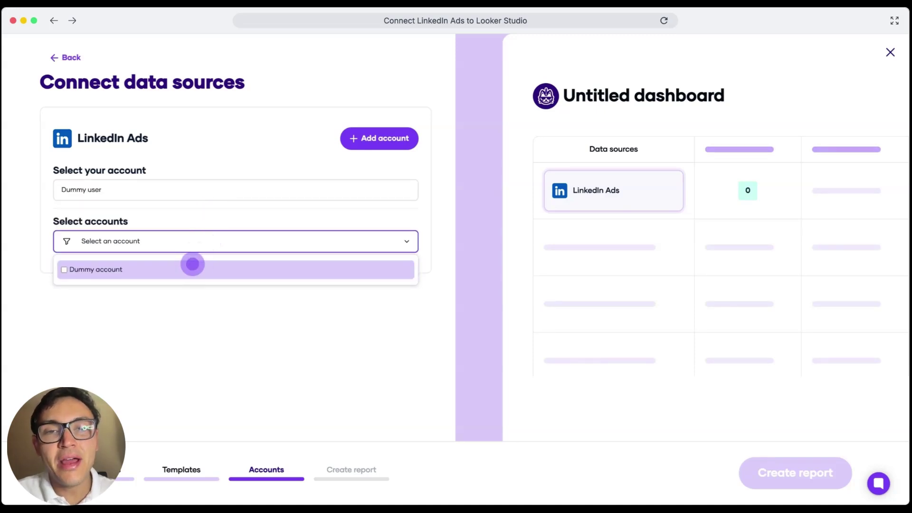
{"action": "left_click", "coordinate": [193, 265]}
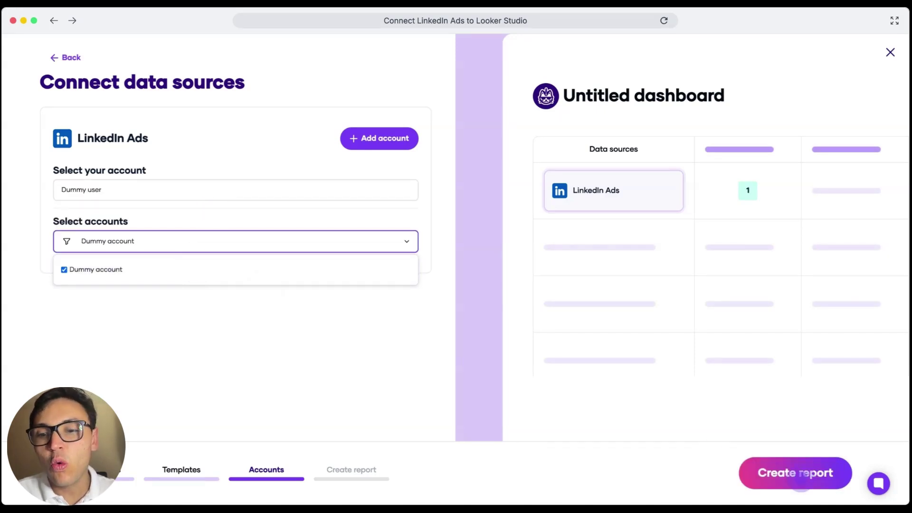
Create the report from the connected account and save it, acknowledging the data access review
{"action": "left_click", "coordinate": [802, 475]}
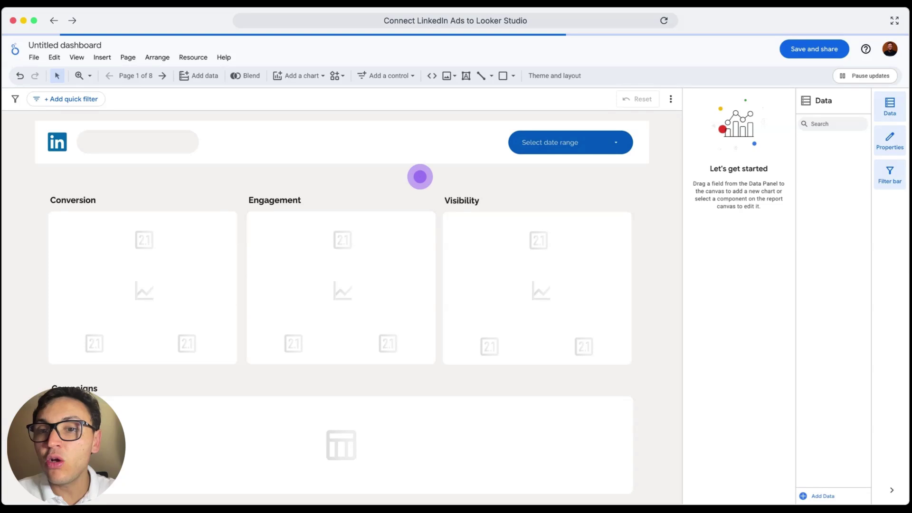
{"action": "left_click", "coordinate": [808, 44]}
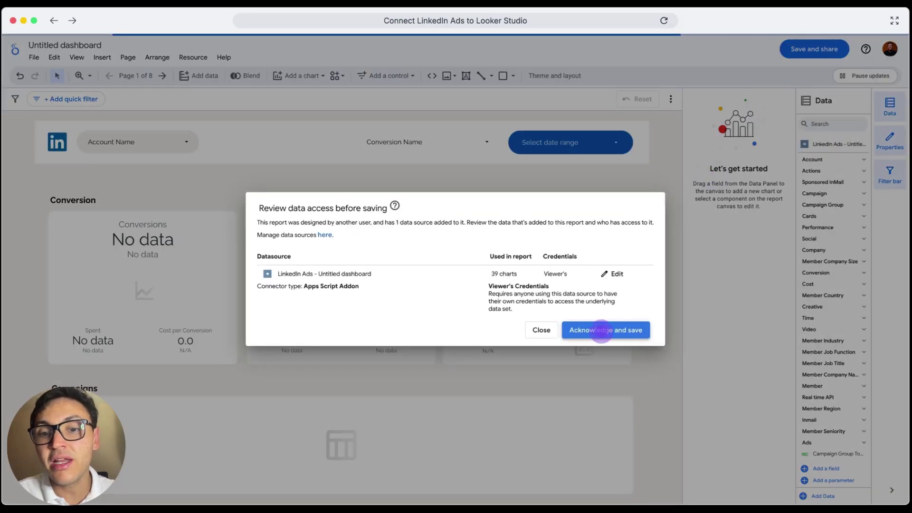
{"action": "left_click", "coordinate": [601, 330]}
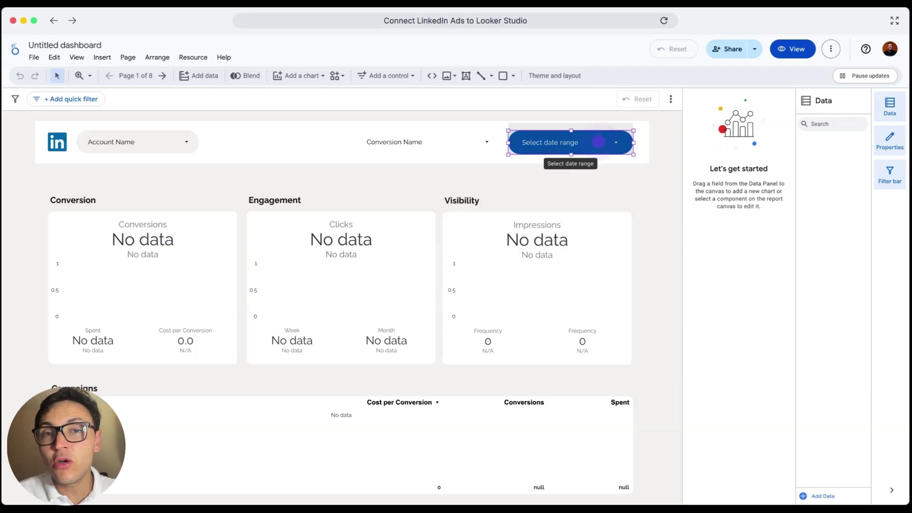
Set the report's date range control to Last year and apply it
{"action": "left_click", "coordinate": [599, 142]}
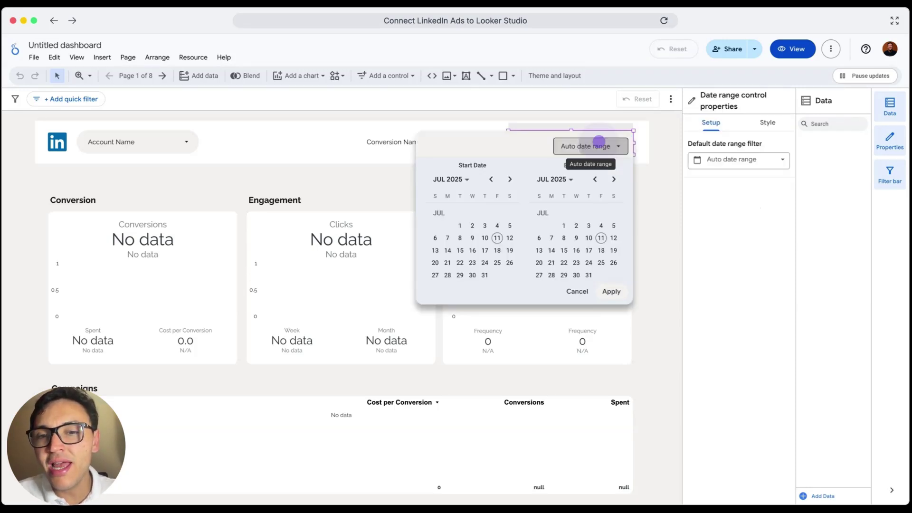
{"action": "left_click", "coordinate": [609, 143]}
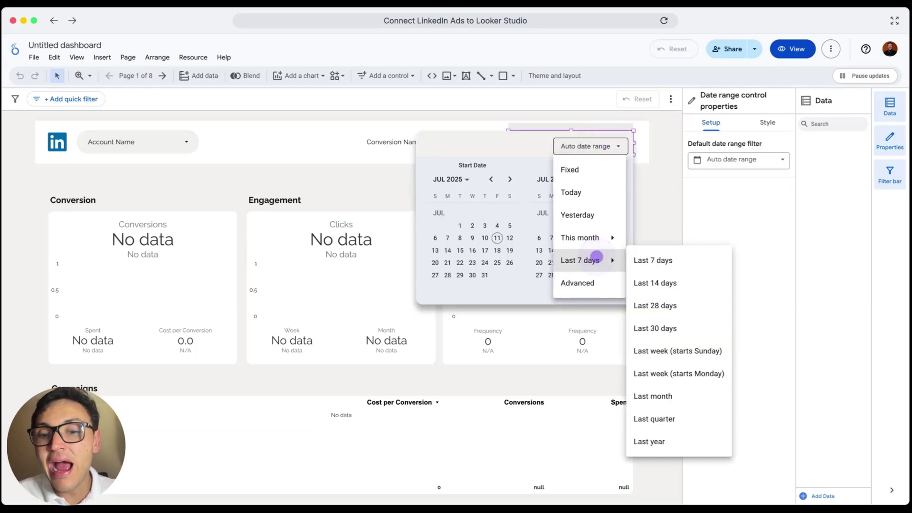
{"action": "left_click", "coordinate": [600, 266]}
{"action": "left_click", "coordinate": [647, 440]}
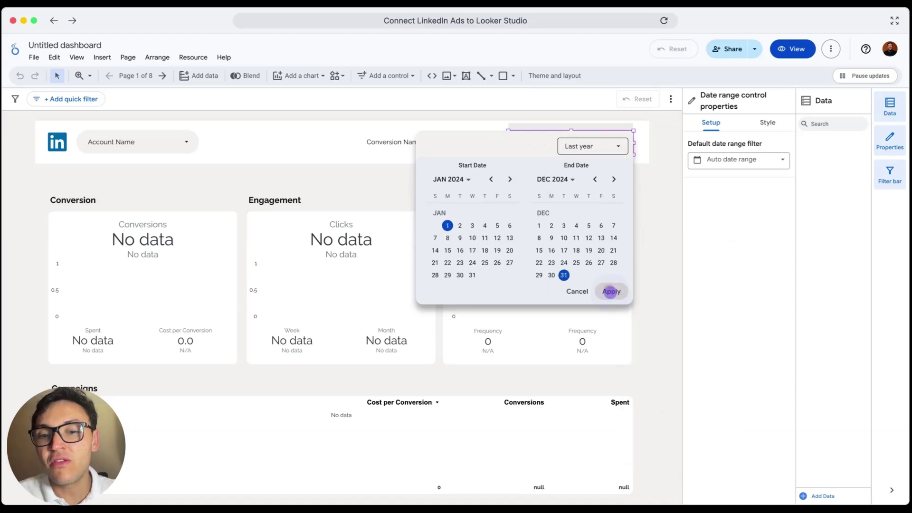
{"action": "left_click", "coordinate": [610, 291]}
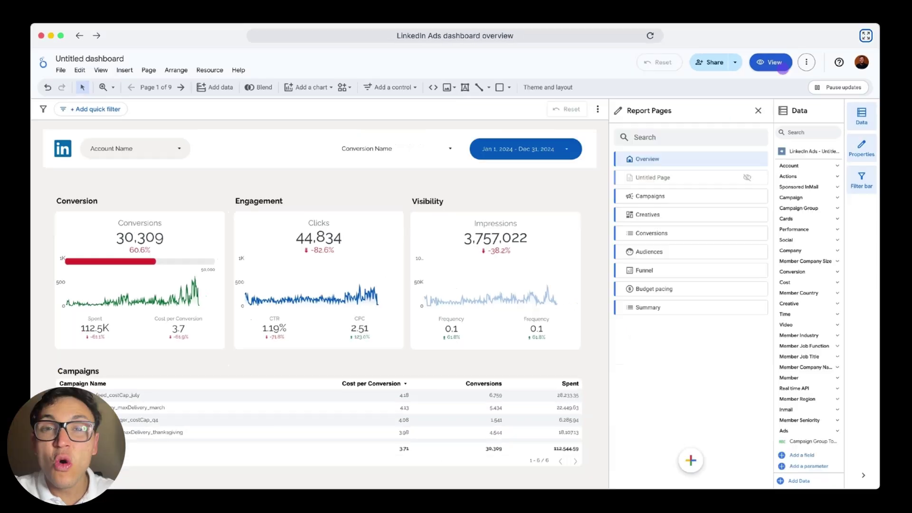
Switch the report to view mode and examine the Overview page down to its Campaigns and Creatives tables
{"action": "left_click", "coordinate": [807, 56]}
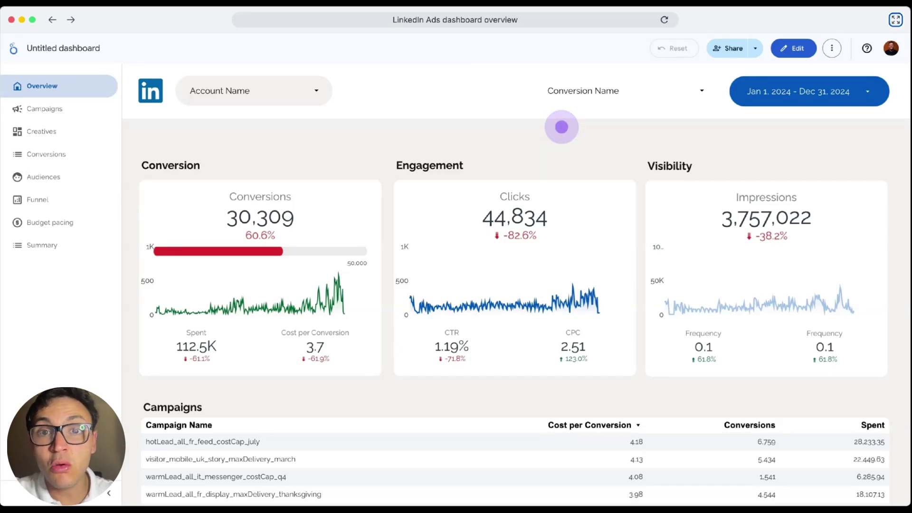
{"action": "scroll", "coordinate": [562, 126], "scroll_direction": "down", "scroll_amount": 5}
{"action": "scroll", "coordinate": [542, 109], "scroll_direction": "down", "scroll_amount": 2}
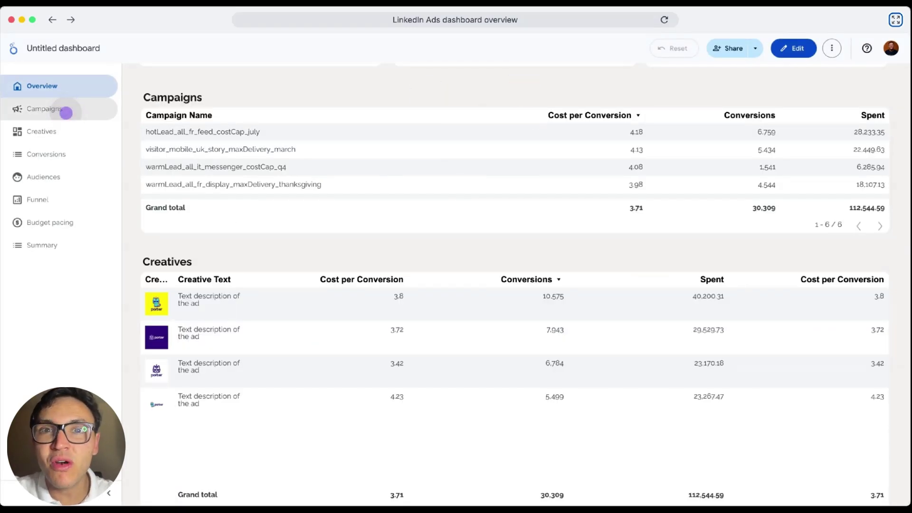
Examine the Campaigns page, including its campaign, group and creative breakdown and the Campaign Objective Type filter
{"action": "left_click", "coordinate": [66, 112]}
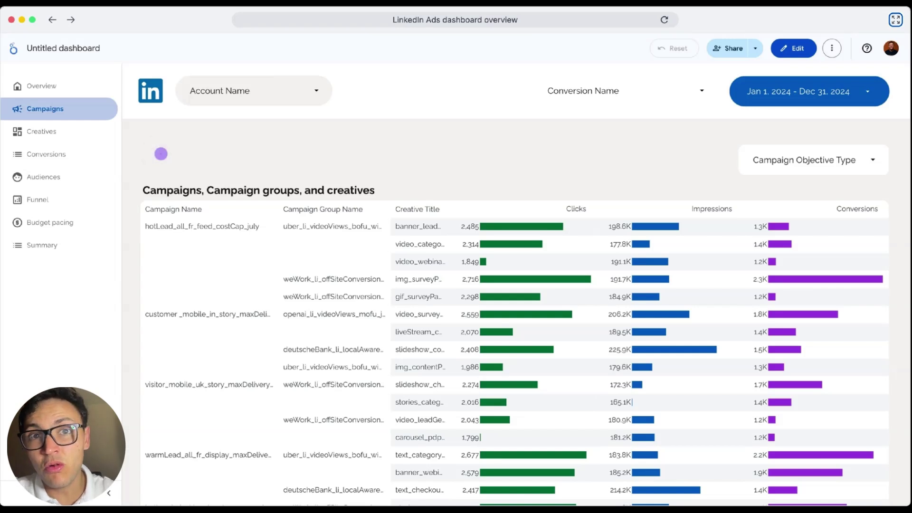
{"action": "scroll", "coordinate": [161, 153], "scroll_direction": "down", "scroll_amount": 3}
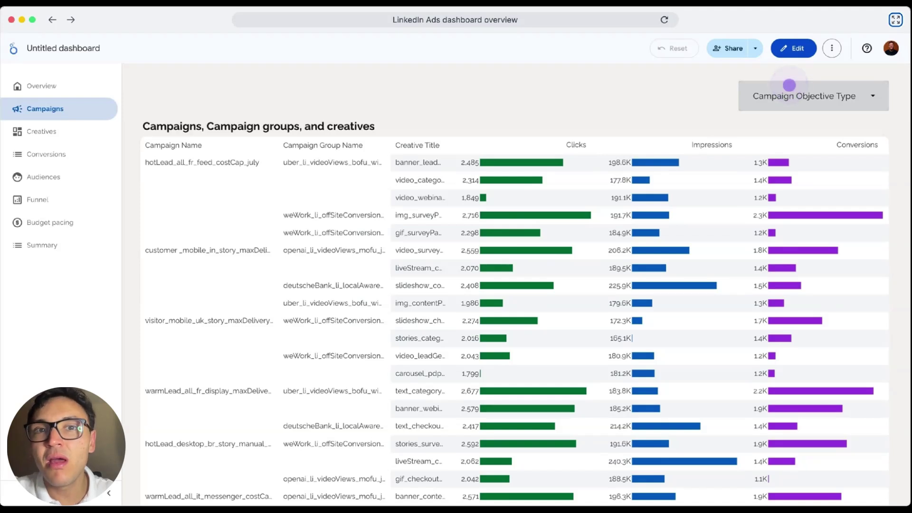
{"action": "left_click", "coordinate": [790, 87]}
{"action": "left_click", "coordinate": [683, 85]}
Review the Creatives page with its top creatives table, and the Conversions page with its Conversion Name filter options
{"action": "left_click", "coordinate": [98, 130]}
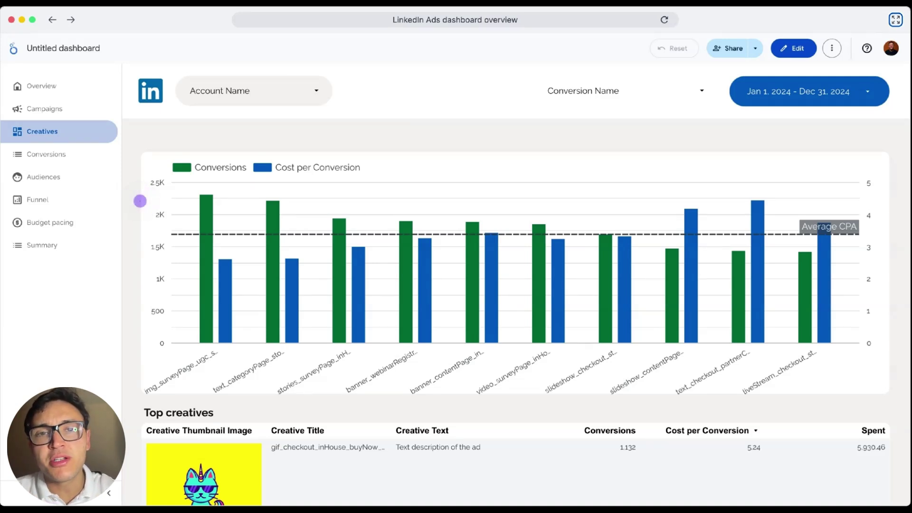
{"action": "scroll", "coordinate": [140, 201], "scroll_direction": "down", "scroll_amount": 7}
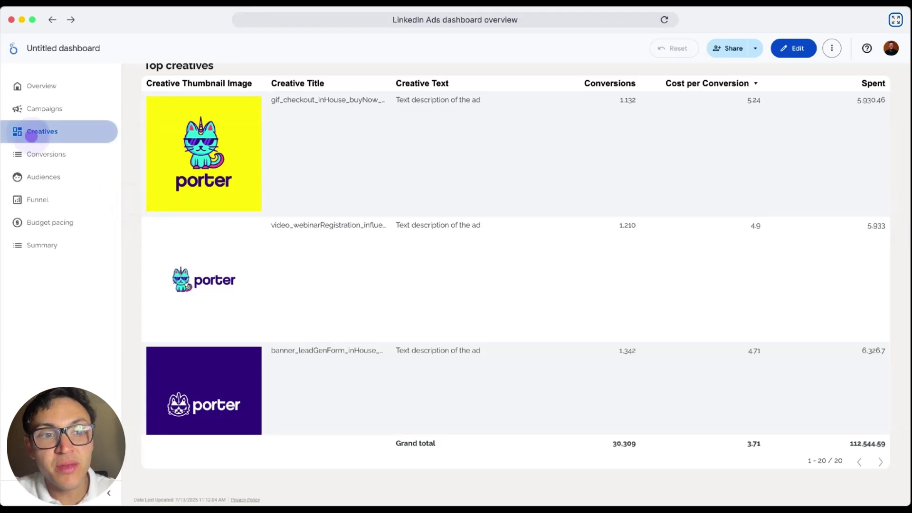
{"action": "left_click", "coordinate": [40, 154]}
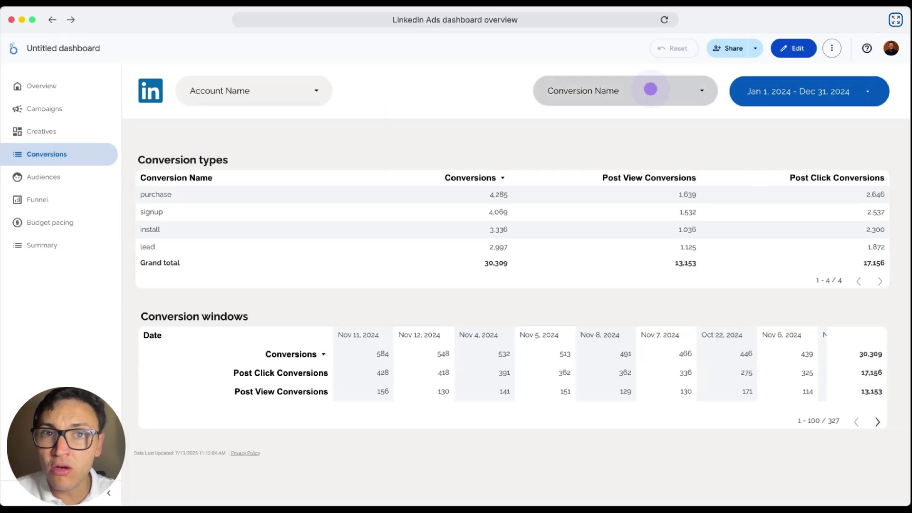
{"action": "left_click", "coordinate": [651, 89]}
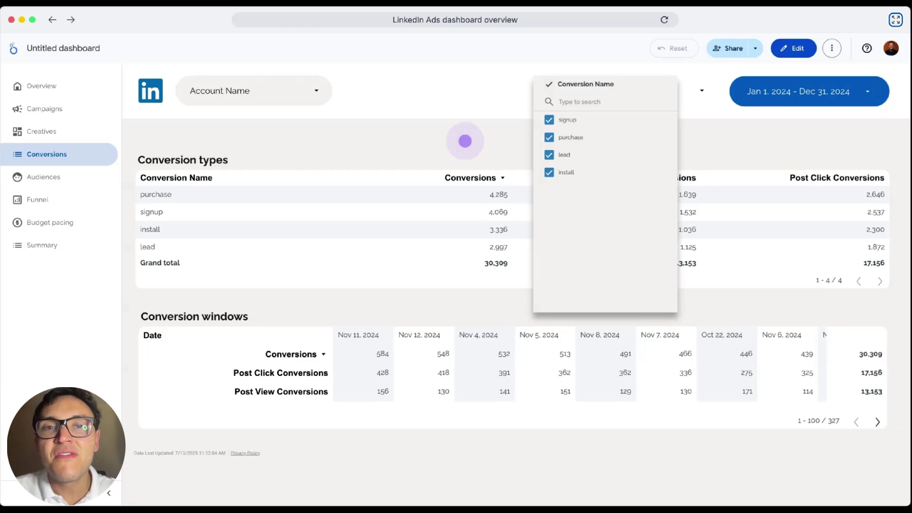
{"action": "left_click", "coordinate": [465, 141]}
Examine the Audiences page's breakdowns by industry, country, seniority, job function, job title and company
{"action": "left_click", "coordinate": [71, 179]}
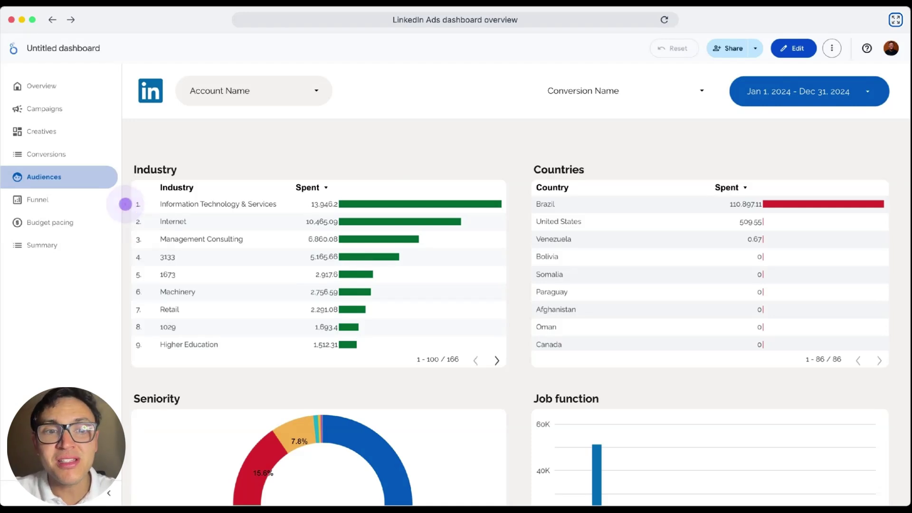
{"action": "scroll", "coordinate": [125, 204], "scroll_direction": "down", "scroll_amount": 5}
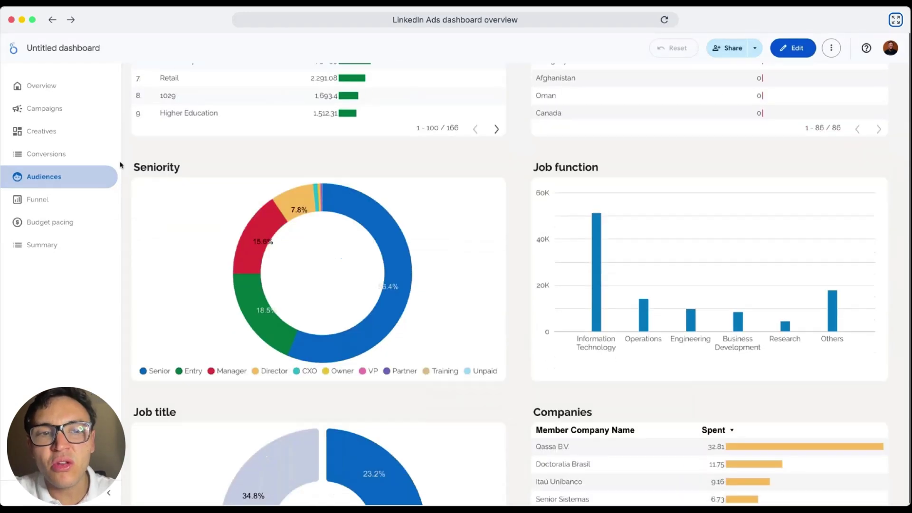
{"action": "scroll", "coordinate": [125, 204], "scroll_direction": "up", "scroll_amount": 5}
{"action": "scroll", "coordinate": [125, 199], "scroll_direction": "down", "scroll_amount": 5}
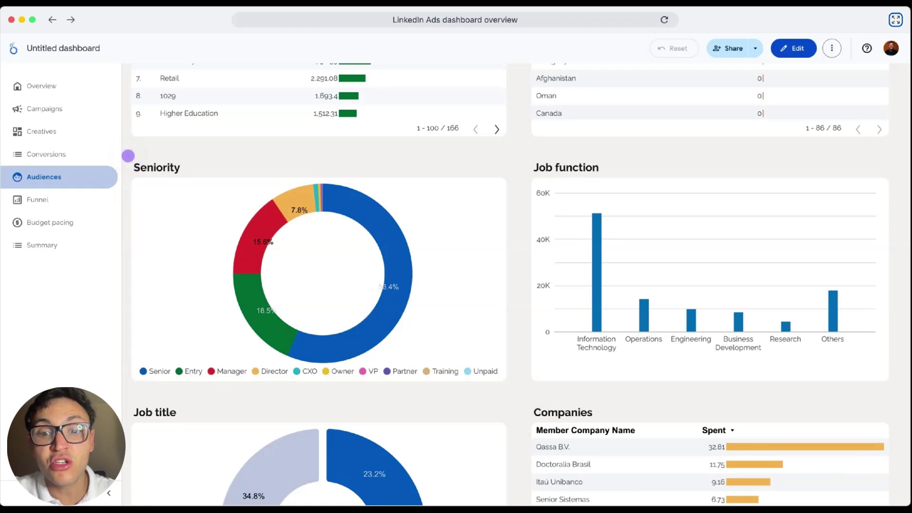
{"action": "scroll", "coordinate": [172, 168], "scroll_direction": "down", "scroll_amount": 3}
{"action": "scroll", "coordinate": [172, 168], "scroll_direction": "down", "scroll_amount": 1}
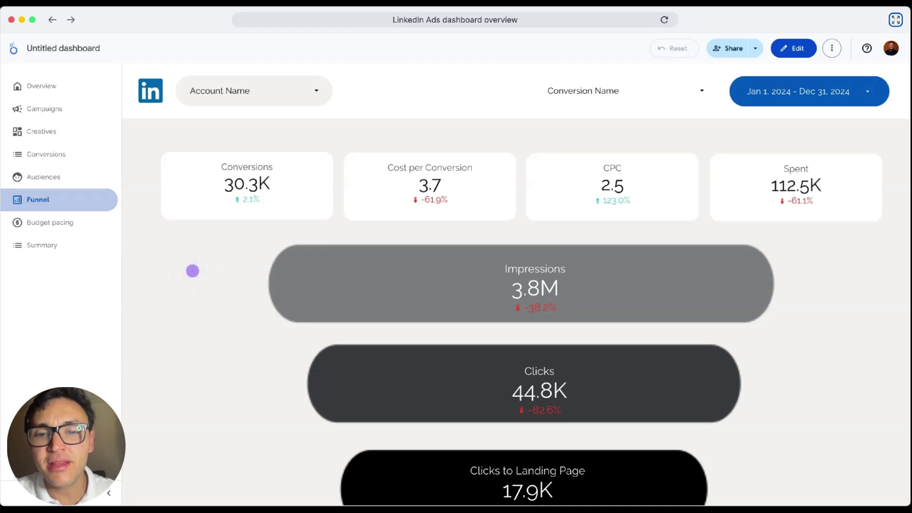
Review the Funnel page's stages from impressions through clicks and landing page clicks to conversions
{"action": "scroll", "coordinate": [192, 271], "scroll_direction": "down", "scroll_amount": 5}
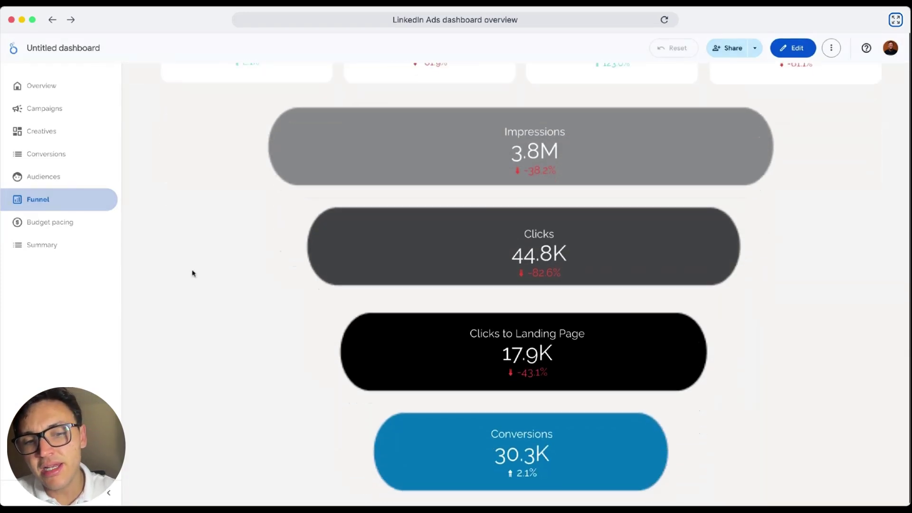
{"action": "scroll", "coordinate": [193, 272], "scroll_direction": "up", "scroll_amount": 5}
{"action": "scroll", "coordinate": [193, 274], "scroll_direction": "down", "scroll_amount": 3}
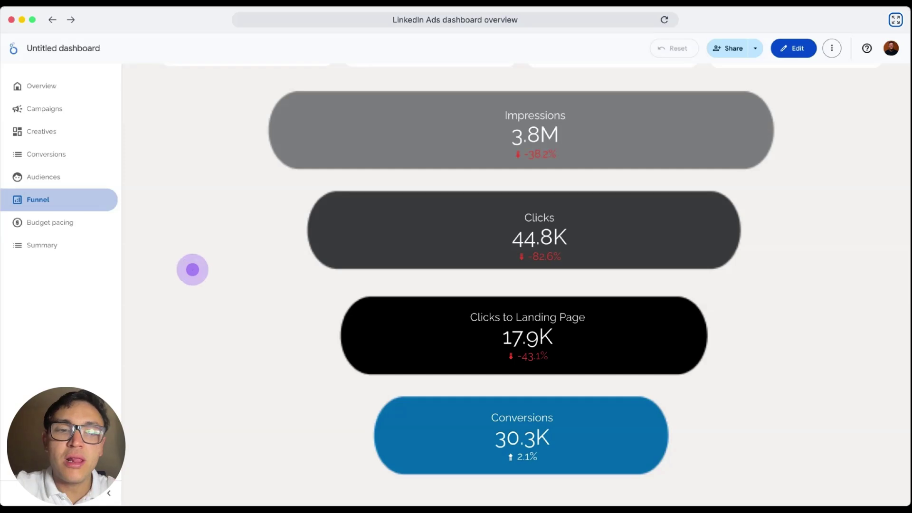
Examine the Budget pacing page's daily spend chart and ad pacing table, and open the Summary page
{"action": "left_click", "coordinate": [46, 219]}
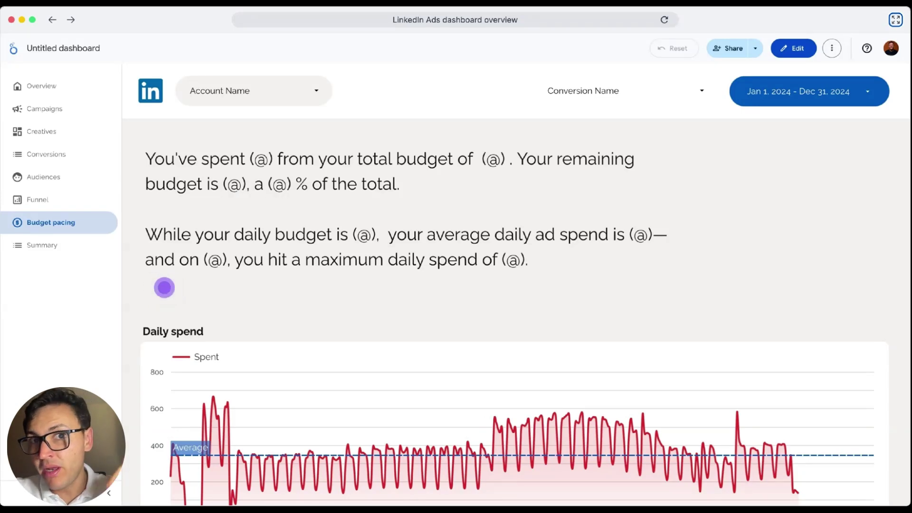
{"action": "scroll", "coordinate": [164, 288], "scroll_direction": "down", "scroll_amount": 5}
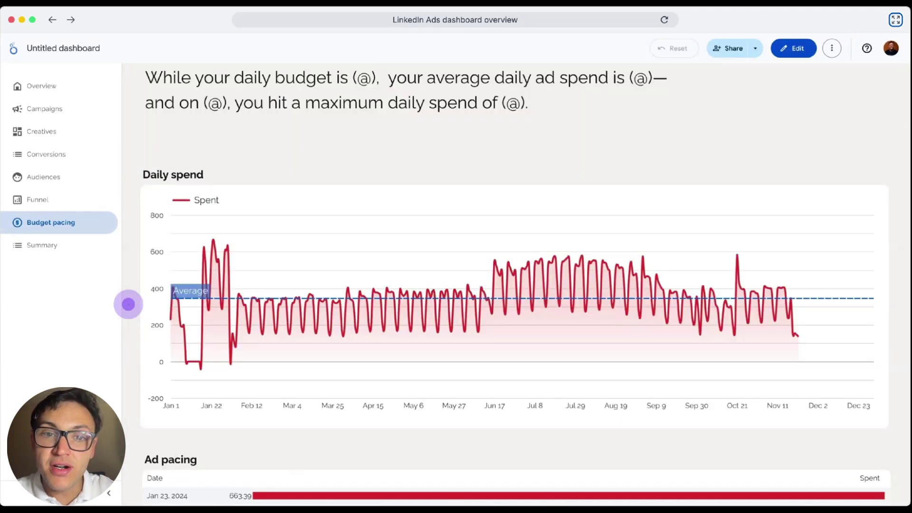
{"action": "scroll", "coordinate": [129, 305], "scroll_direction": "down", "scroll_amount": 5}
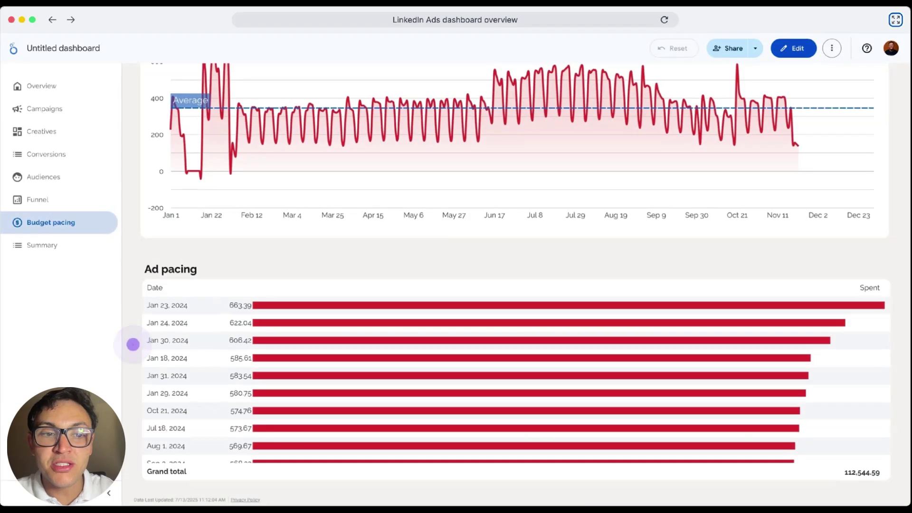
{"action": "left_click", "coordinate": [65, 247]}
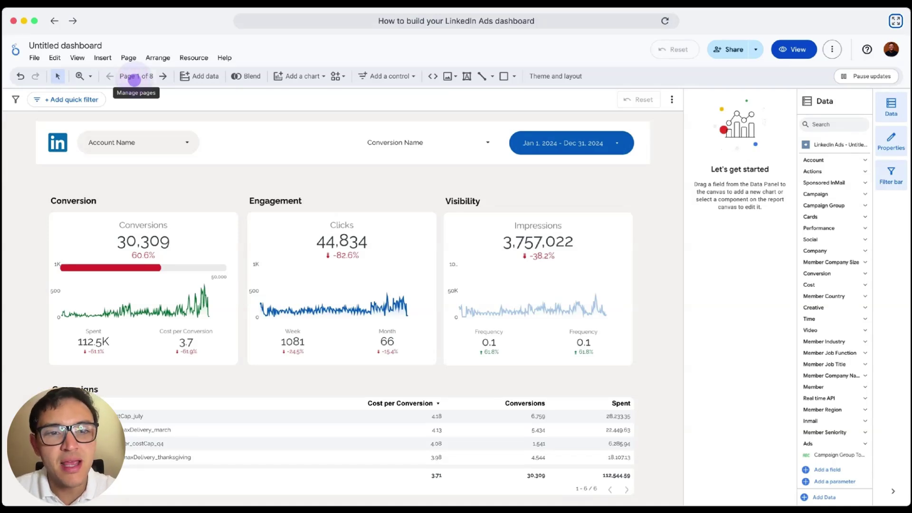
Add a new page to the report directly after the Overview page
{"action": "left_click", "coordinate": [135, 78]}
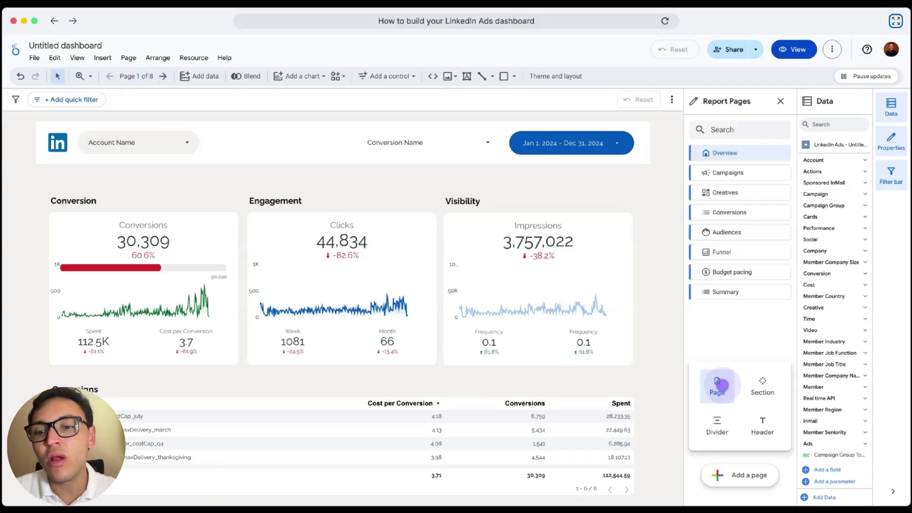
{"action": "left_click", "coordinate": [722, 386]}
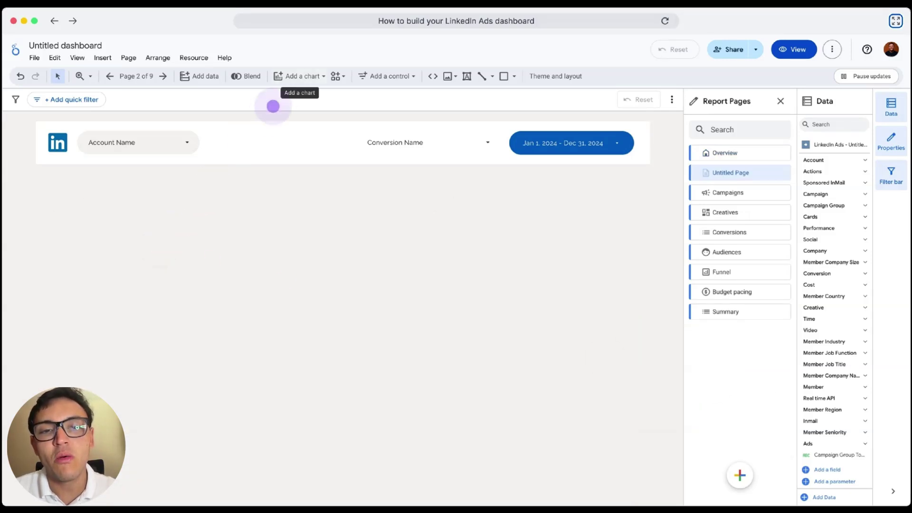
Add a scorecard to the page showing the Conversions metric with a Date sparkline
{"action": "left_click", "coordinate": [297, 77]}
{"action": "left_click", "coordinate": [287, 145]}
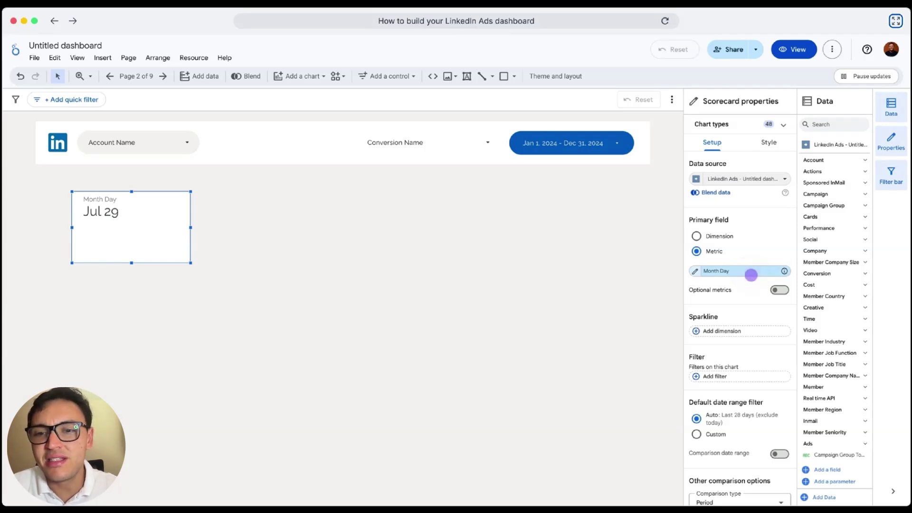
{"action": "left_click", "coordinate": [751, 275]}
{"action": "type", "text": "conversions"}
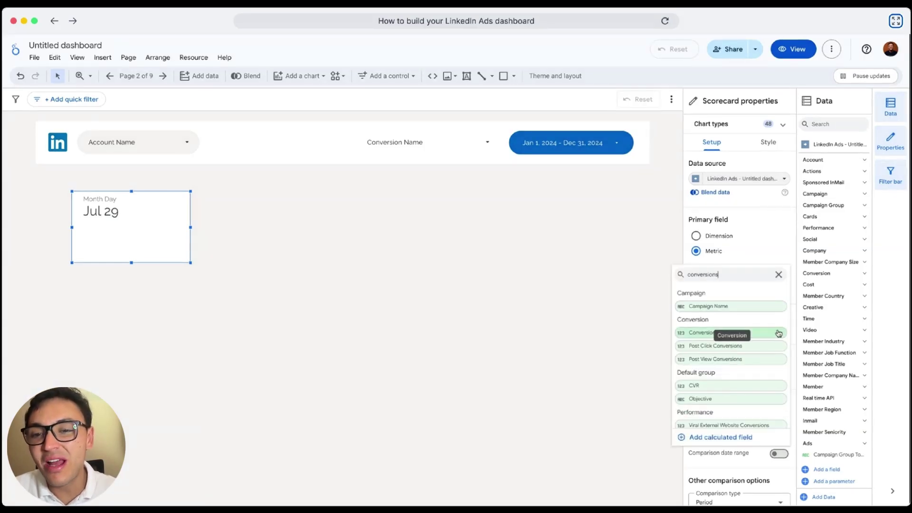
{"action": "left_click", "coordinate": [777, 334]}
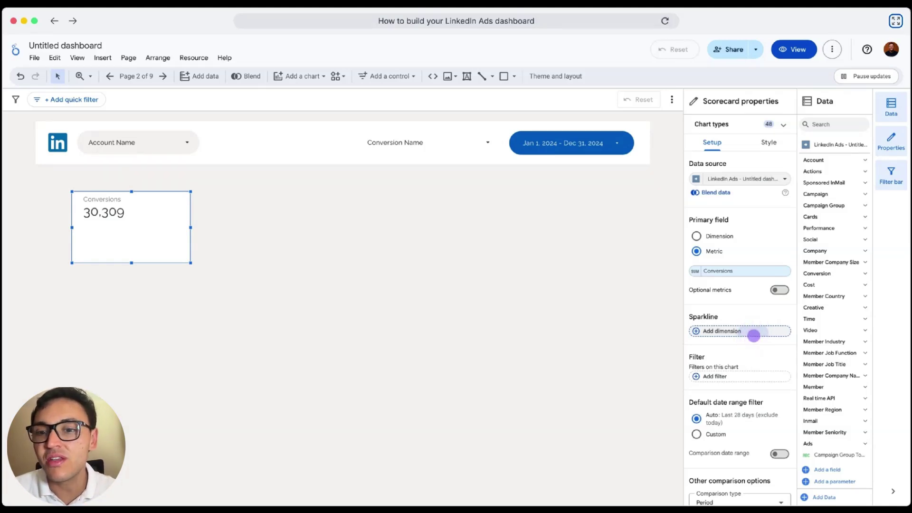
{"action": "left_click", "coordinate": [754, 333]}
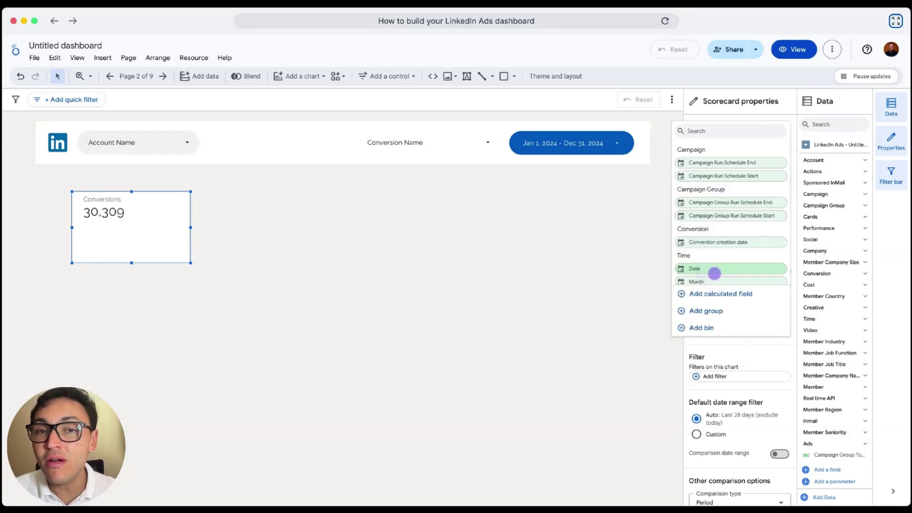
{"action": "left_click", "coordinate": [715, 270]}
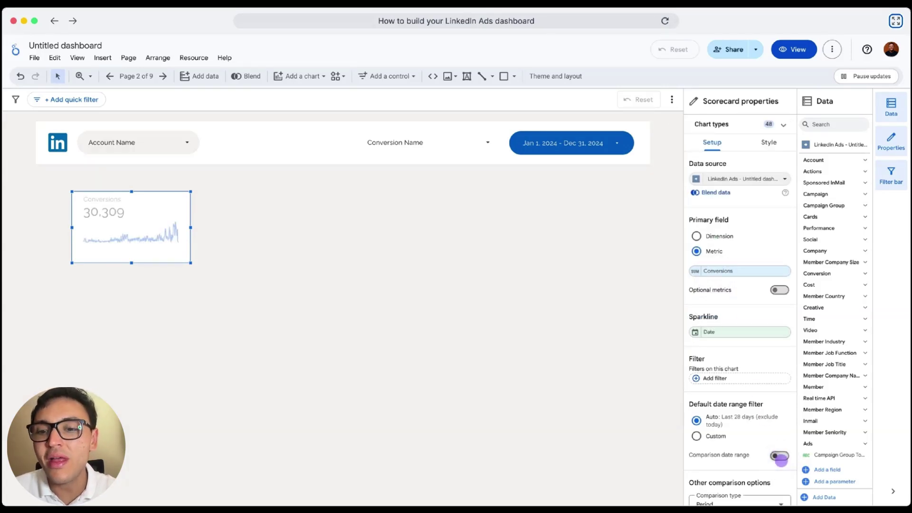
Turn on the scorecard's comparison date range with the previous period, and enlarge the scorecard slightly
{"action": "left_click", "coordinate": [780, 457]}
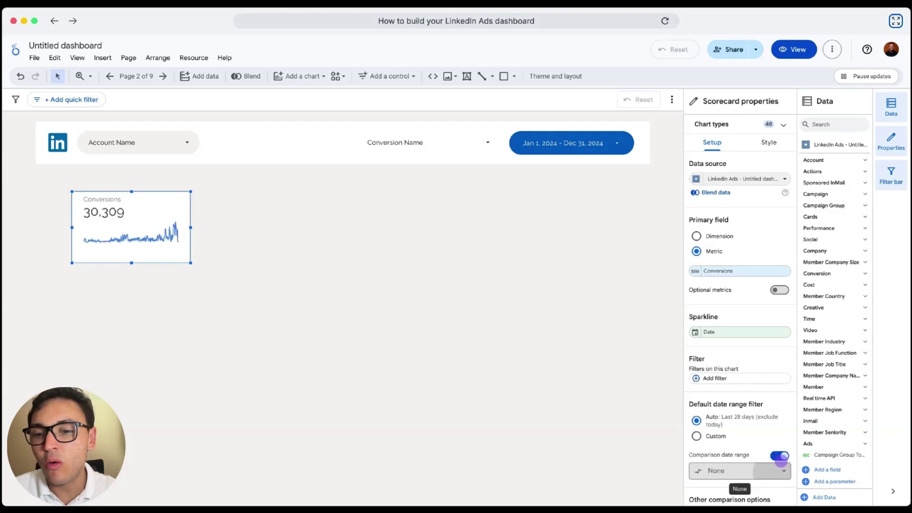
{"action": "left_click", "coordinate": [773, 472]}
{"action": "left_click", "coordinate": [772, 317]}
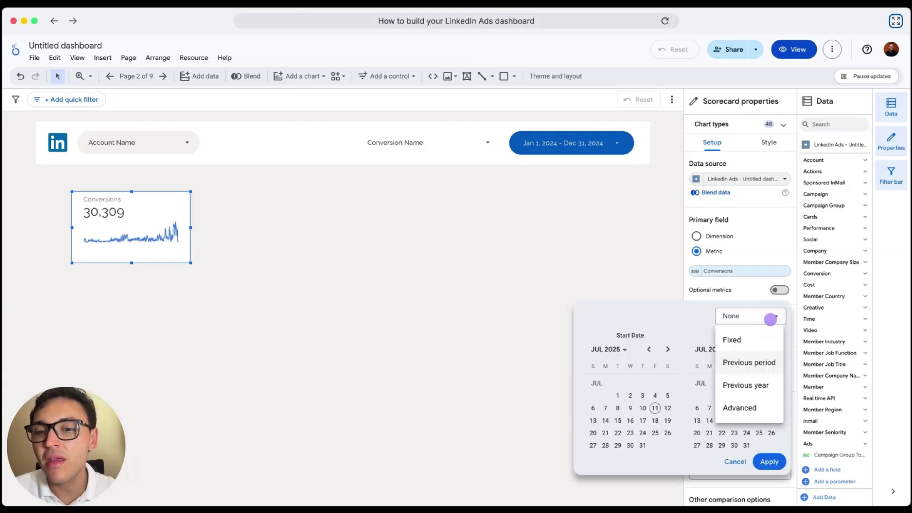
{"action": "left_click", "coordinate": [760, 361]}
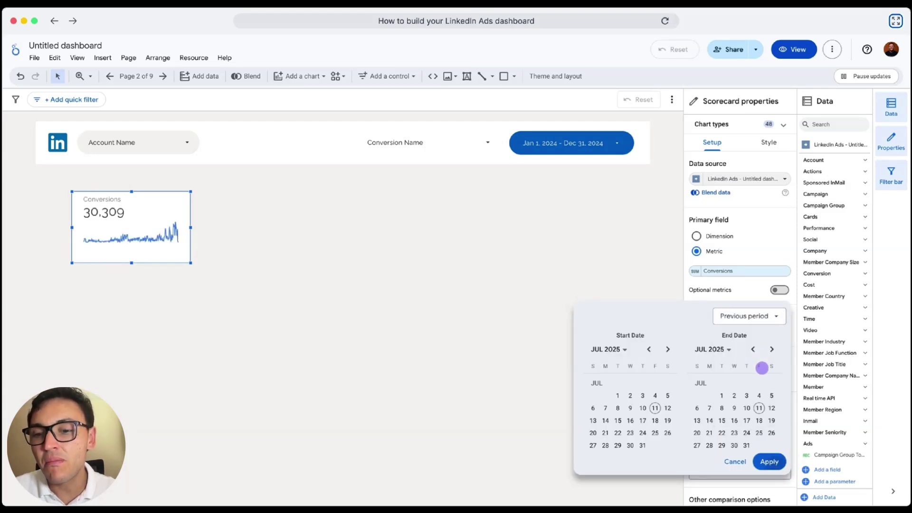
{"action": "left_click", "coordinate": [770, 461]}
{"action": "left_click_drag", "start_coordinate": [190, 262], "coordinate": [199, 268]}
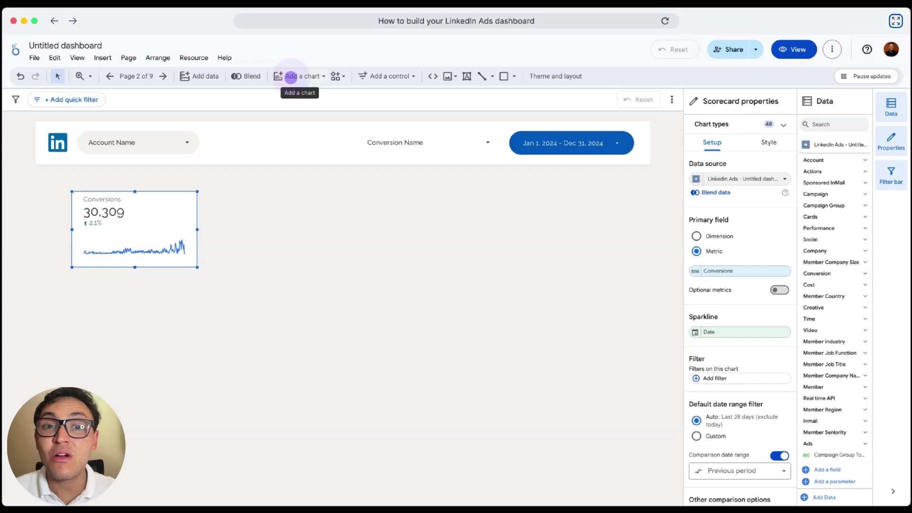
Add a table directly below the Conversions scorecard and match its width to the scorecard
{"action": "left_click", "coordinate": [291, 76]}
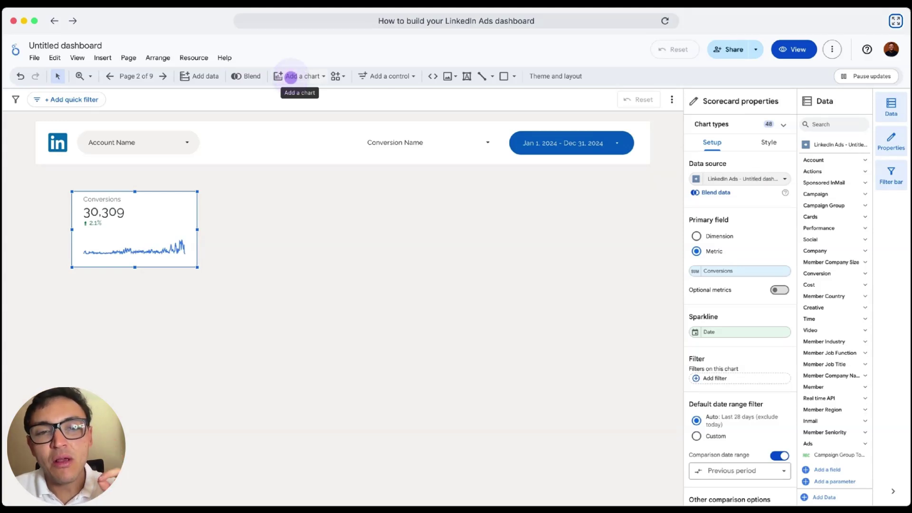
{"action": "left_click", "coordinate": [290, 76]}
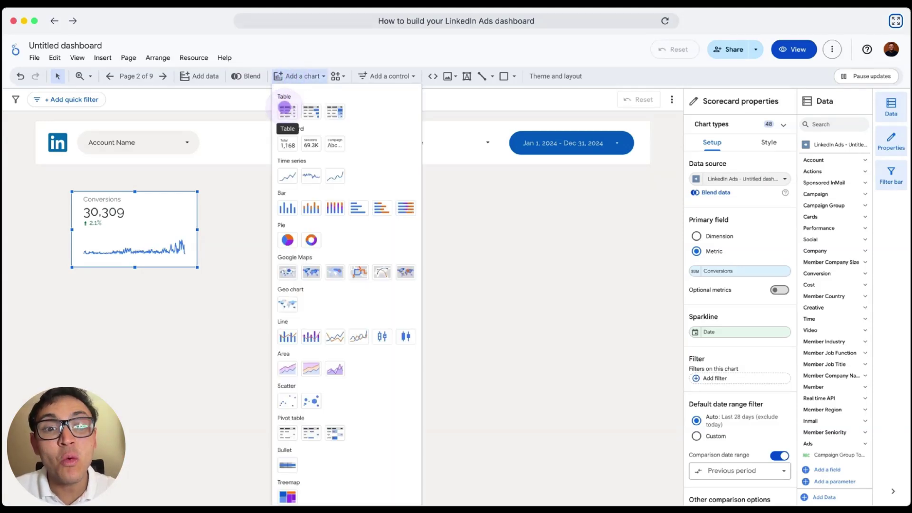
{"action": "left_click", "coordinate": [284, 108]}
{"action": "left_click_drag", "start_coordinate": [72, 279], "coordinate": [214, 351]}
{"action": "left_click_drag", "start_coordinate": [213, 314], "coordinate": [197, 314]}
Set the table's dimension to Conversion Name
{"action": "left_click", "coordinate": [737, 235]}
{"action": "type", "text": "conv"}
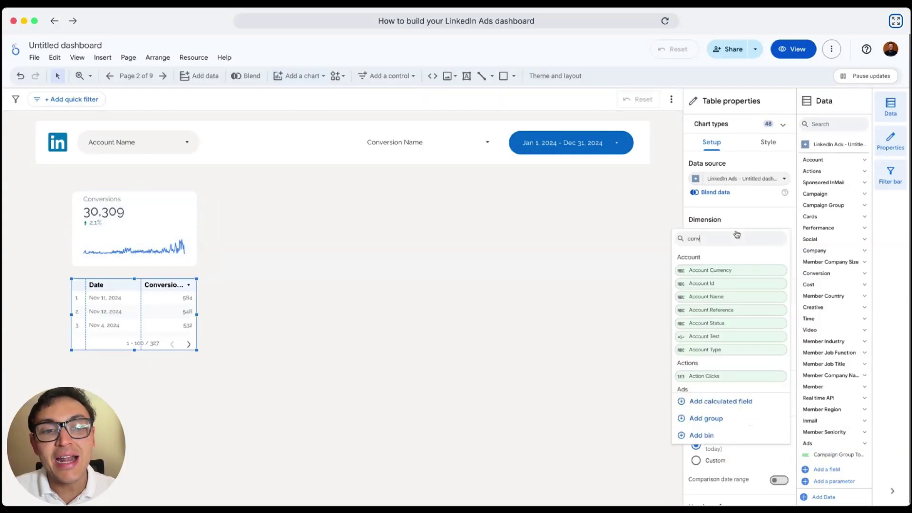
{"action": "type", "text": "ersion name"}
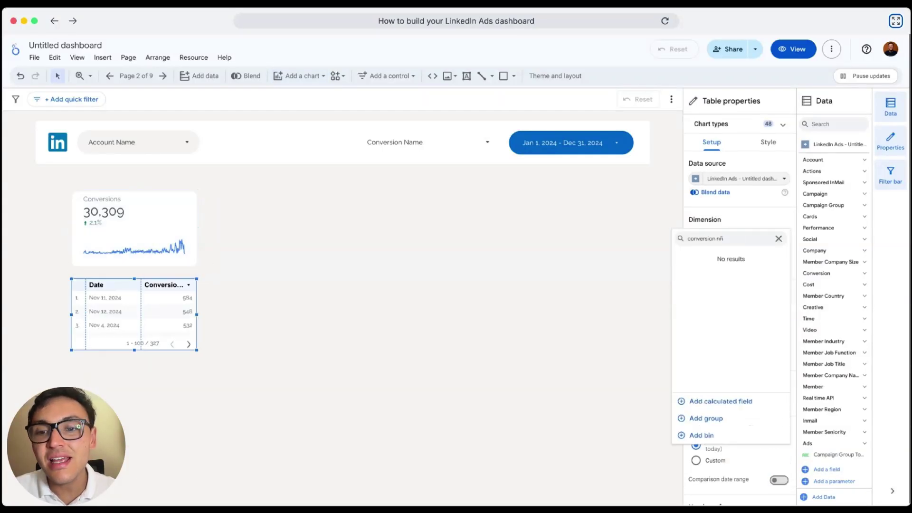
{"action": "left_click", "coordinate": [767, 270]}
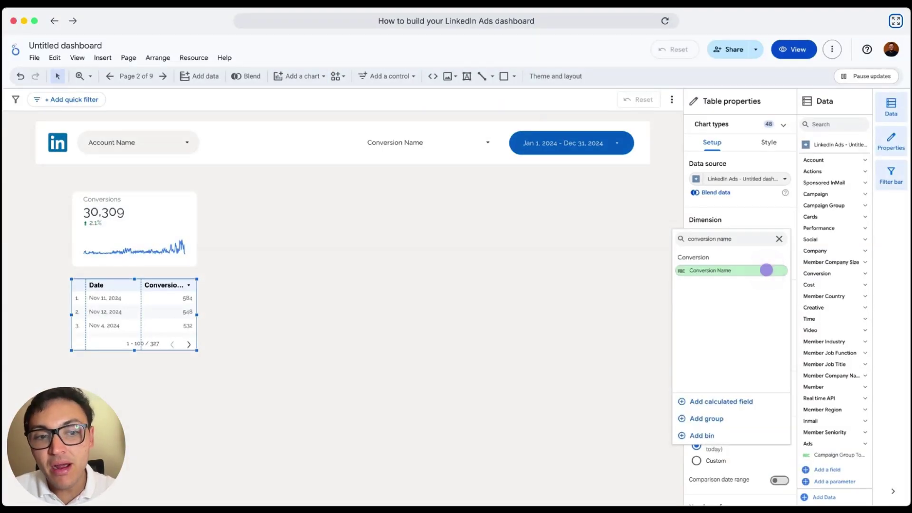
{"action": "left_click", "coordinate": [766, 270]}
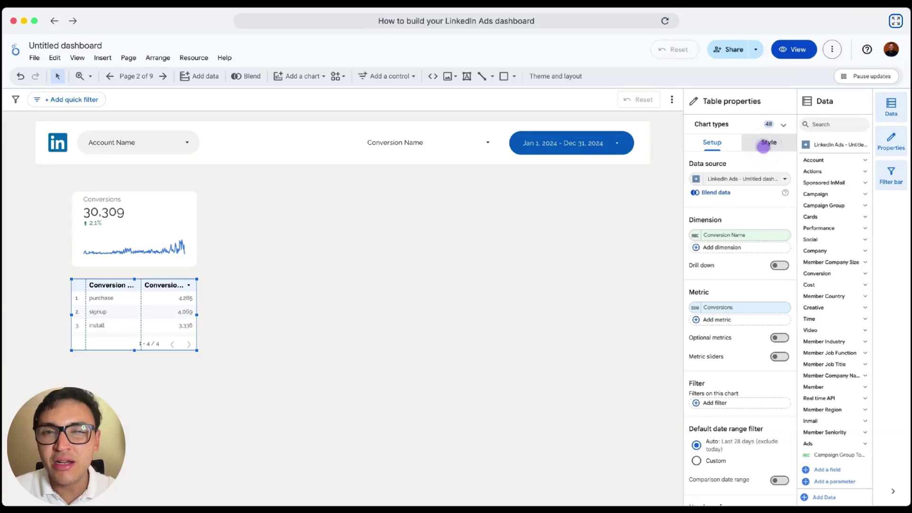
Hide the table's row numbers and adjust the column divider so the Conversion Name header fits
{"action": "left_click", "coordinate": [765, 143]}
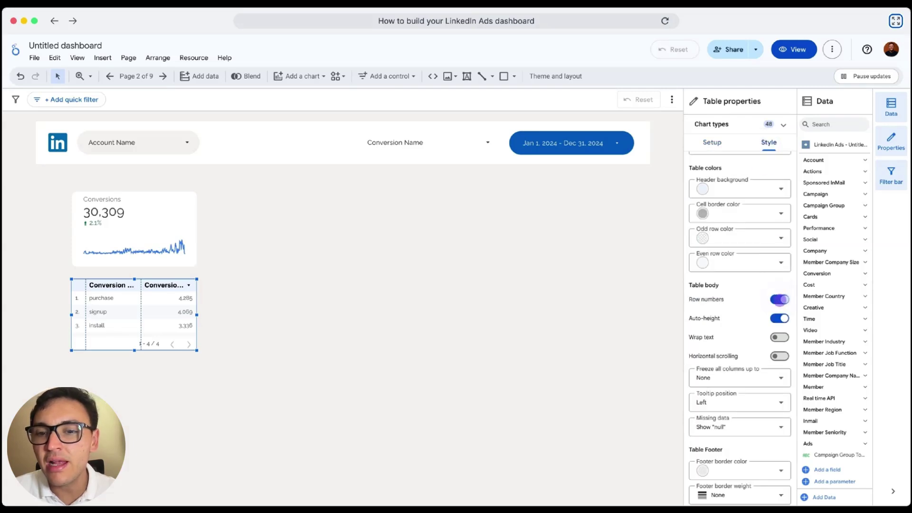
{"action": "left_click", "coordinate": [780, 299]}
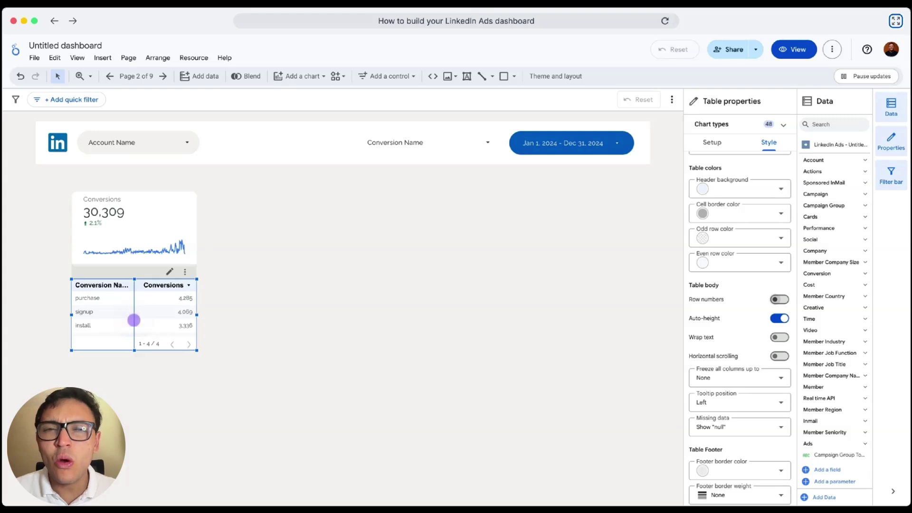
{"action": "left_click_drag", "start_coordinate": [134, 321], "coordinate": [226, 323]}
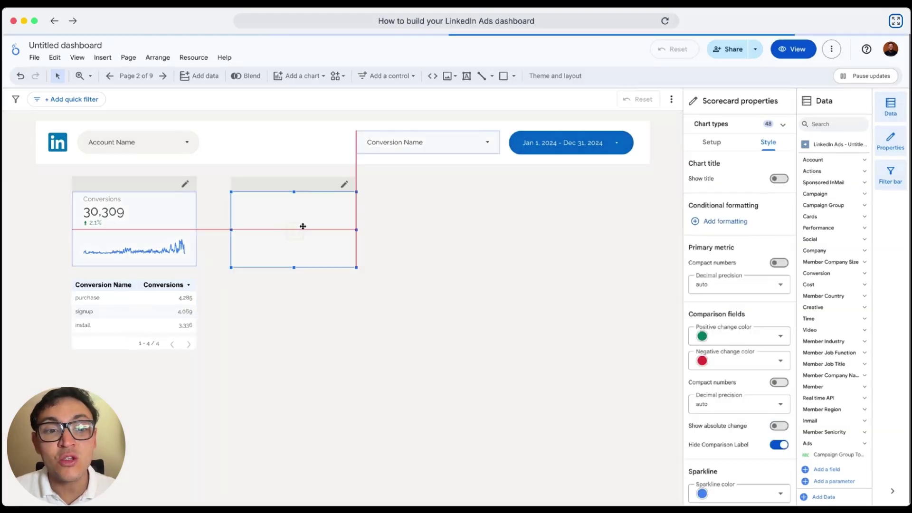
Place a copy of the Conversions scorecard beside the original and change its metric to Cost per Conversion
{"action": "left_click_drag", "start_coordinate": [302, 226], "coordinate": [283, 227]}
{"action": "left_click", "coordinate": [712, 142]}
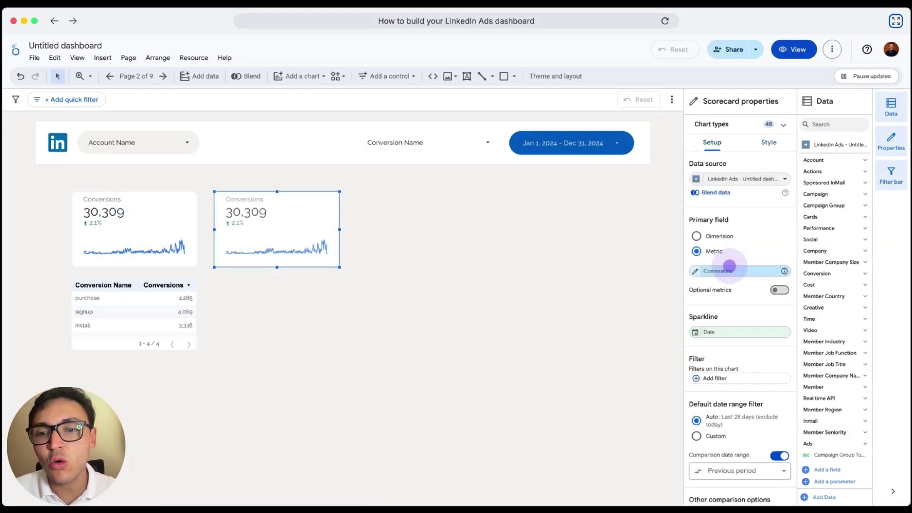
{"action": "left_click", "coordinate": [730, 266]}
{"action": "type", "text": "cost p"}
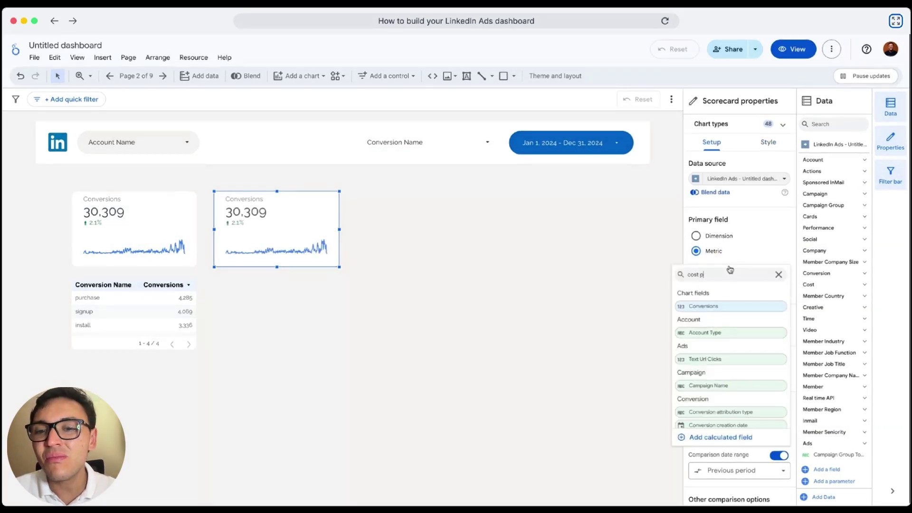
{"action": "type", "text": "er conversion"}
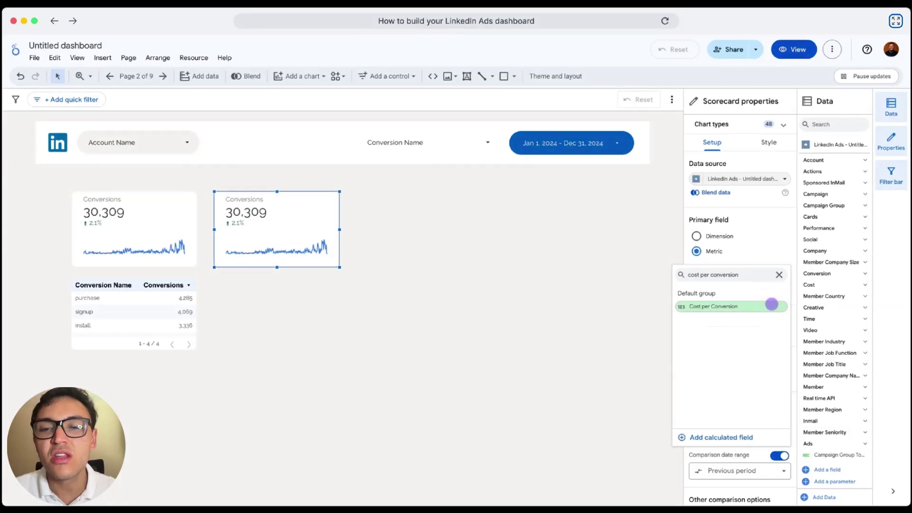
{"action": "left_click", "coordinate": [772, 304]}
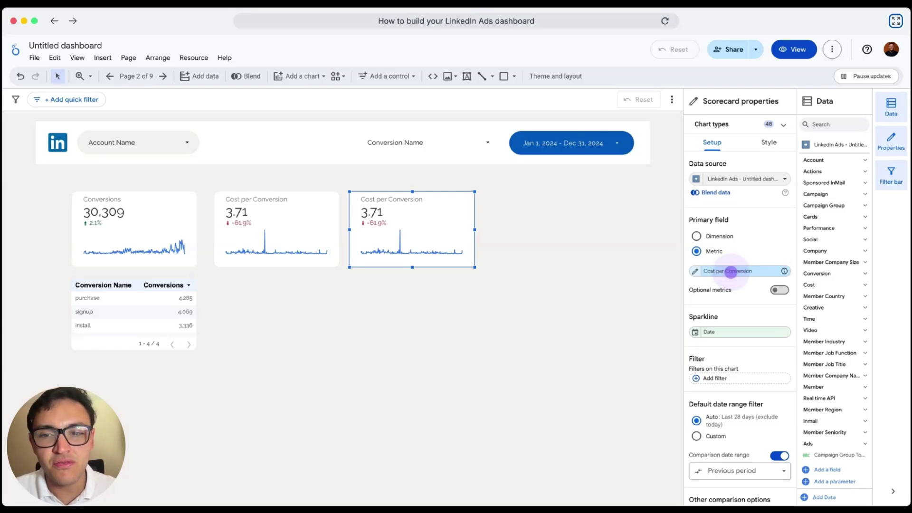
Change the metric of the third scorecard in the row to Spent
{"action": "left_click", "coordinate": [731, 272]}
{"action": "type", "text": "spend"}
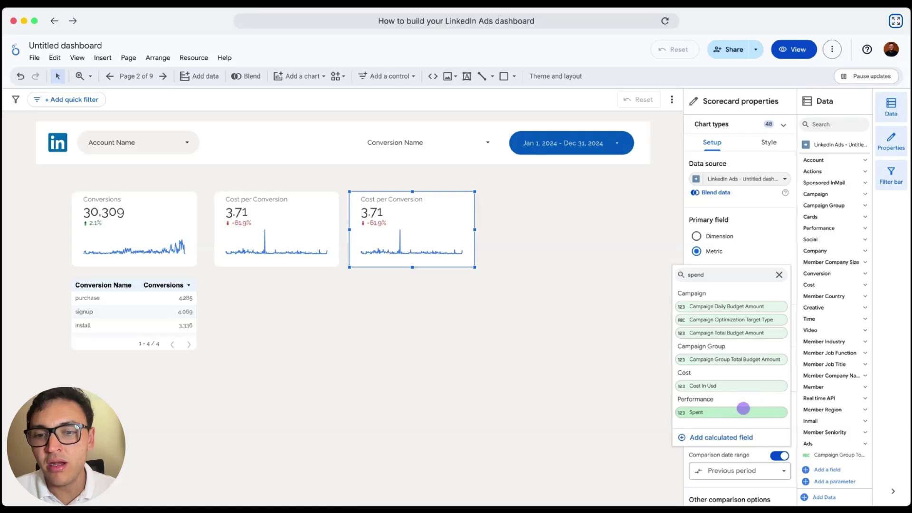
{"action": "left_click", "coordinate": [744, 411]}
{"action": "left_click", "coordinate": [548, 285]}
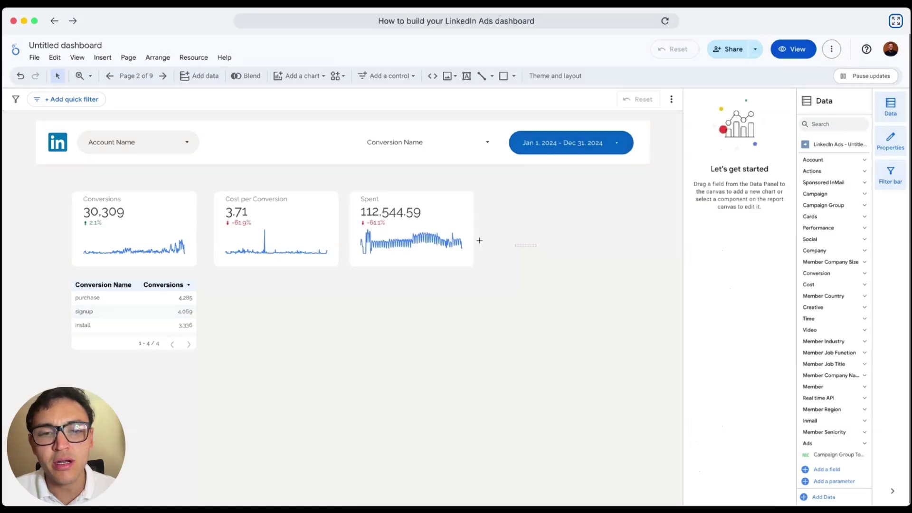
Widen and space out the three scorecards across the page, and stretch the table to the row's full width
{"action": "left_click_drag", "start_coordinate": [475, 230], "coordinate": [632, 262]}
{"action": "left_click", "coordinate": [632, 262]}
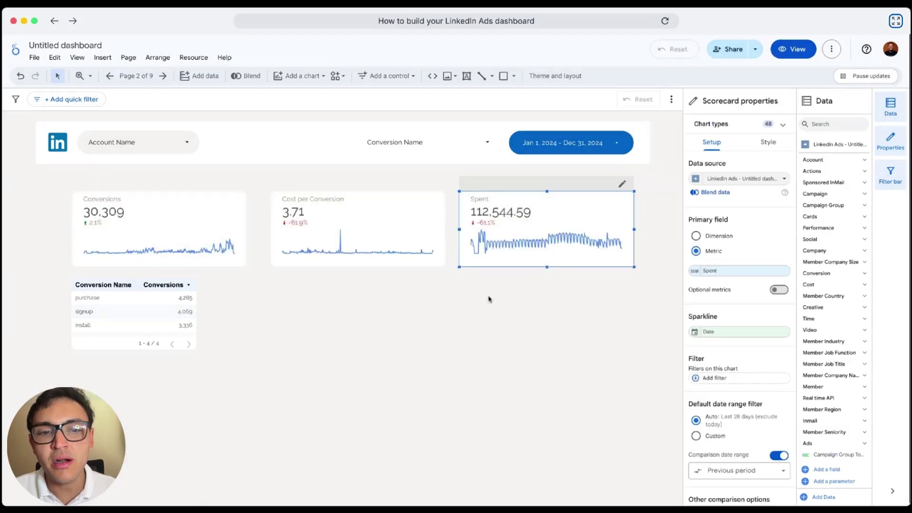
{"action": "scroll", "coordinate": [489, 299], "scroll_direction": "down", "scroll_amount": 1}
{"action": "left_click", "coordinate": [183, 312]}
{"action": "left_click_drag", "start_coordinate": [196, 330], "coordinate": [635, 339]}
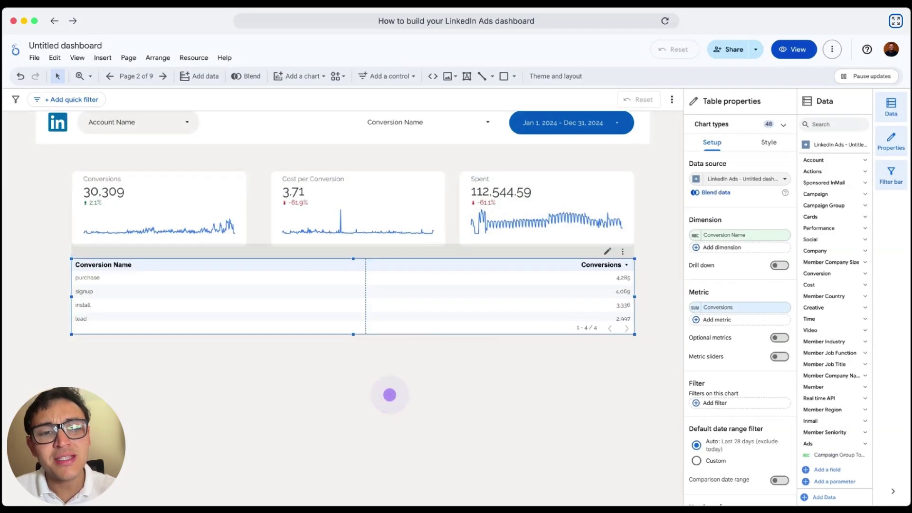
{"action": "left_click", "coordinate": [389, 395]}
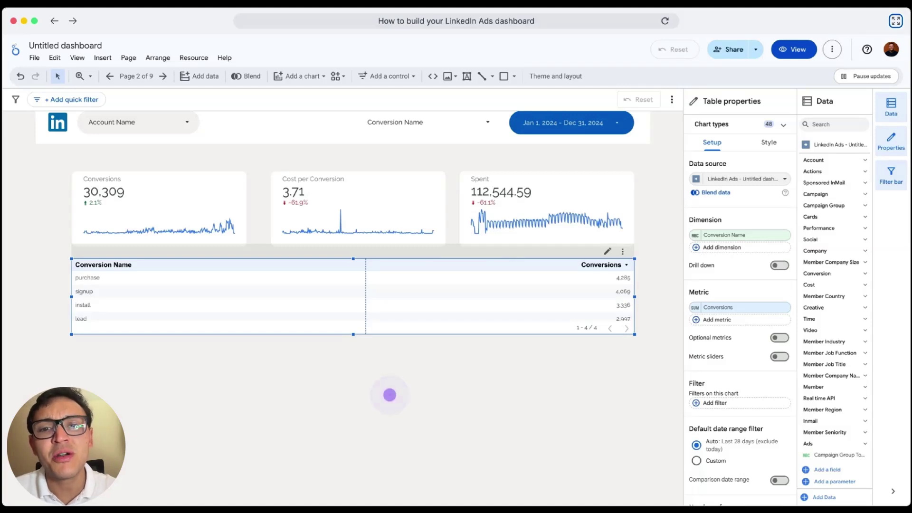
{"action": "left_click", "coordinate": [389, 395]}
{"action": "left_click", "coordinate": [389, 395]}
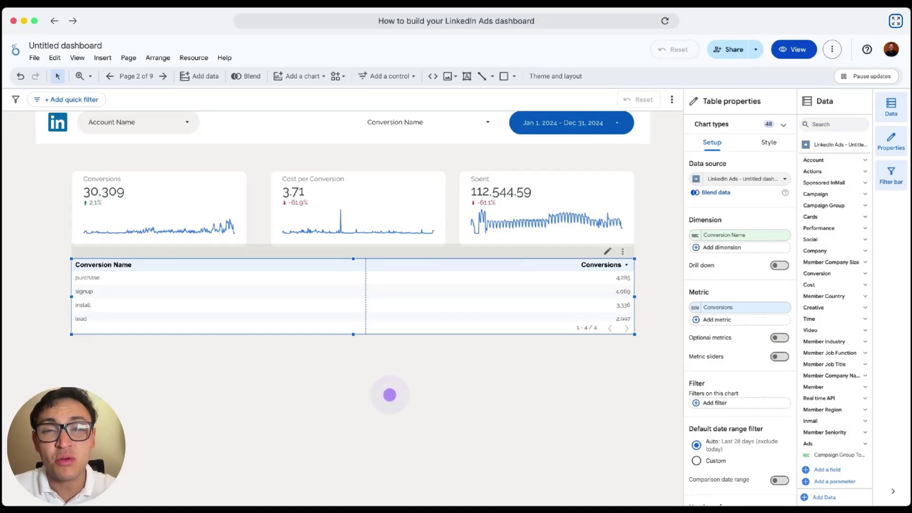
{"action": "left_click", "coordinate": [389, 395]}
{"action": "left_click", "coordinate": [390, 395]}
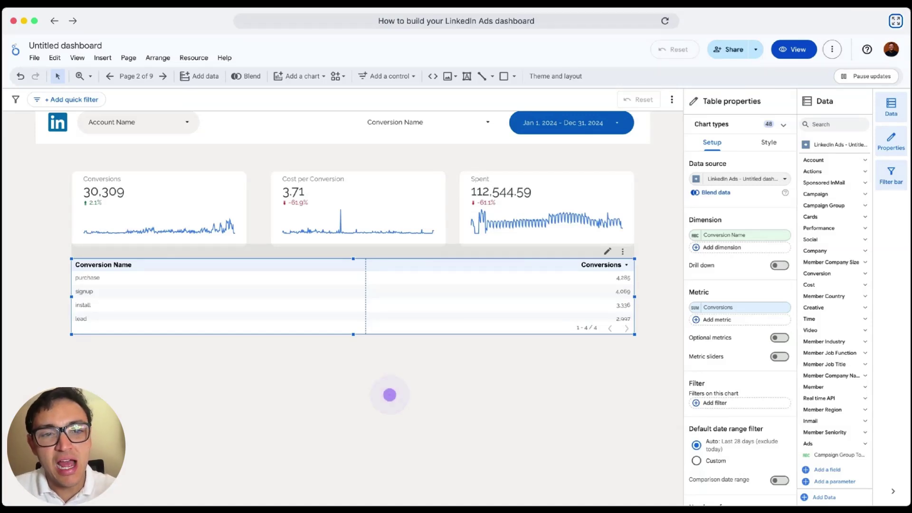
{"action": "left_click", "coordinate": [390, 395]}
{"action": "left_click", "coordinate": [390, 395]}
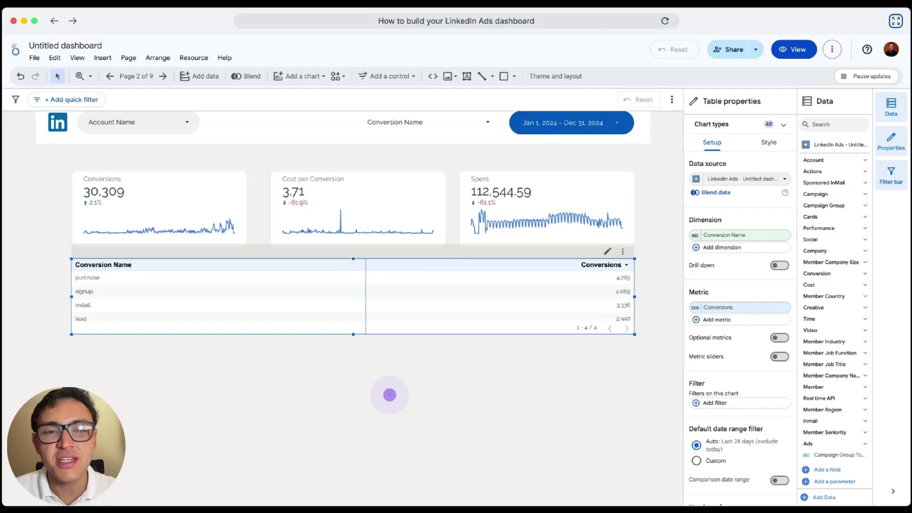
{"action": "left_click", "coordinate": [390, 395]}
Add a time series chart below the table, spanning about the table's full width
{"action": "left_click", "coordinate": [305, 76]}
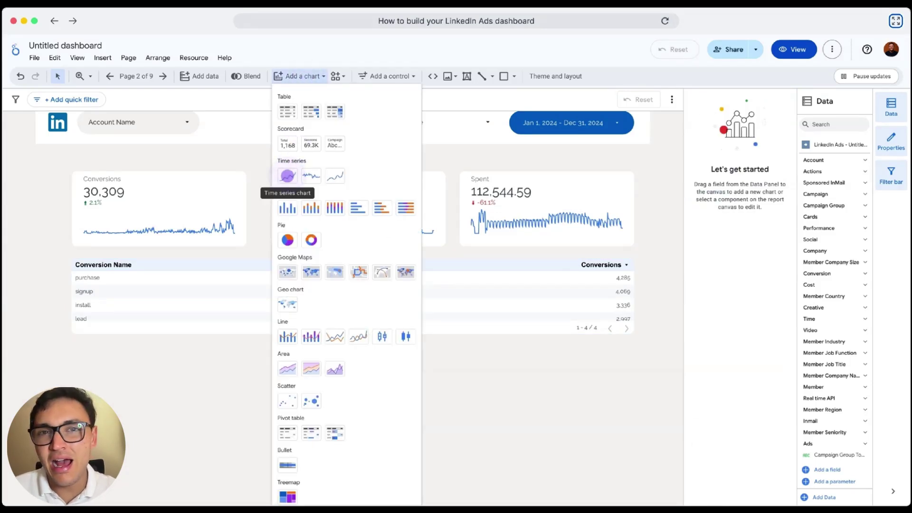
{"action": "left_click", "coordinate": [288, 176]}
{"action": "left_click_drag", "start_coordinate": [72, 346], "coordinate": [640, 488]}
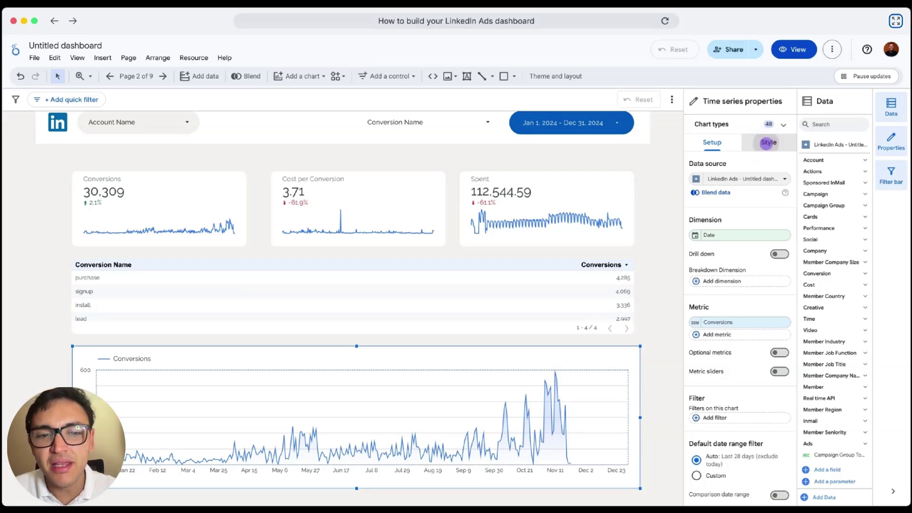
Show a chart title on the time series reading "Performance over time" and make it bold
{"action": "left_click", "coordinate": [767, 142]}
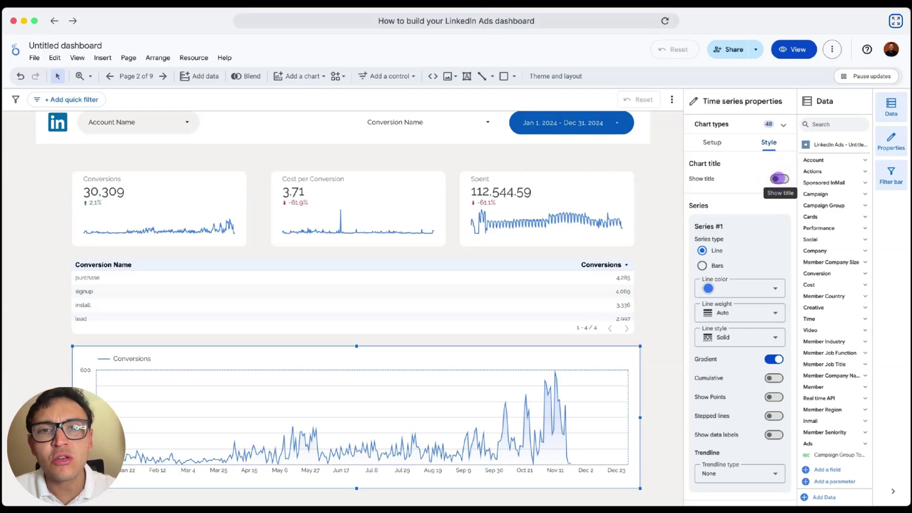
{"action": "left_click", "coordinate": [780, 178]}
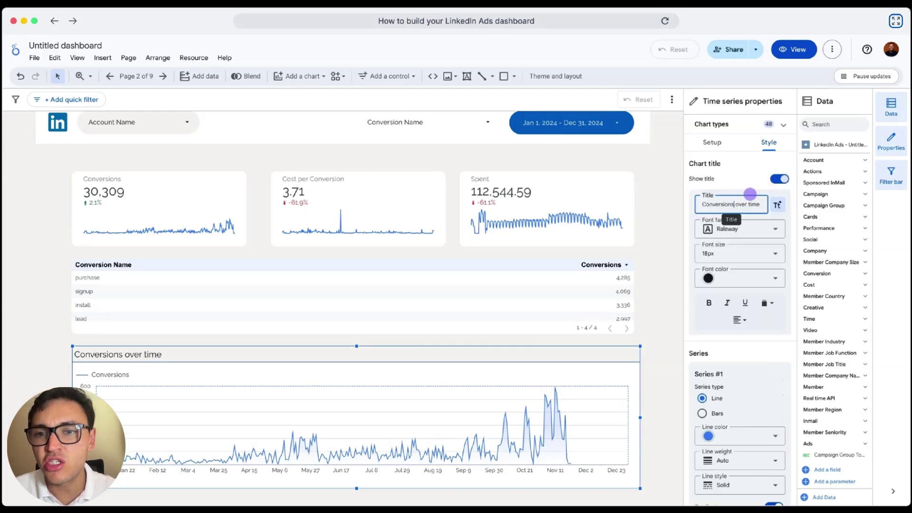
{"action": "triple_click", "coordinate": [734, 204]}
{"action": "key", "text": "BackSpace"}
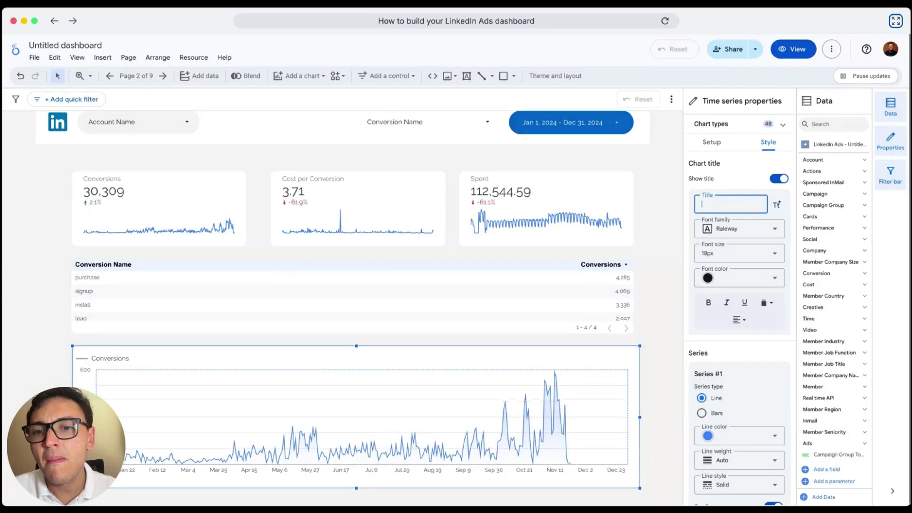
{"action": "type", "text": "Performance over time"}
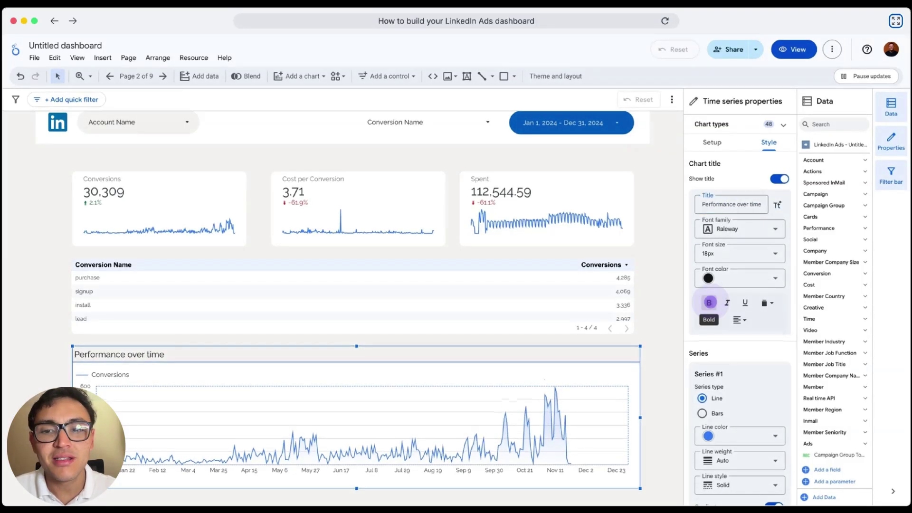
{"action": "left_click", "coordinate": [709, 303]}
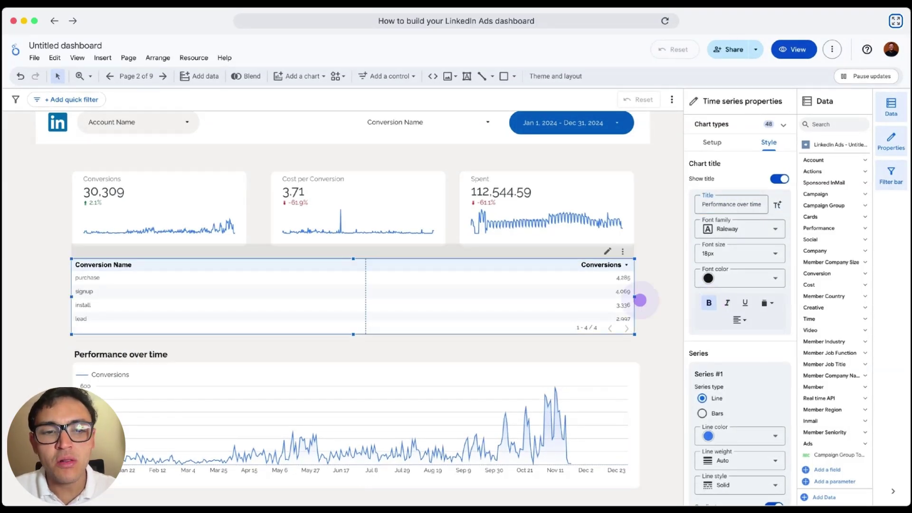
Show a title on the Conversion Name table reading "Top conversions" and make it bold
{"action": "left_click", "coordinate": [374, 293]}
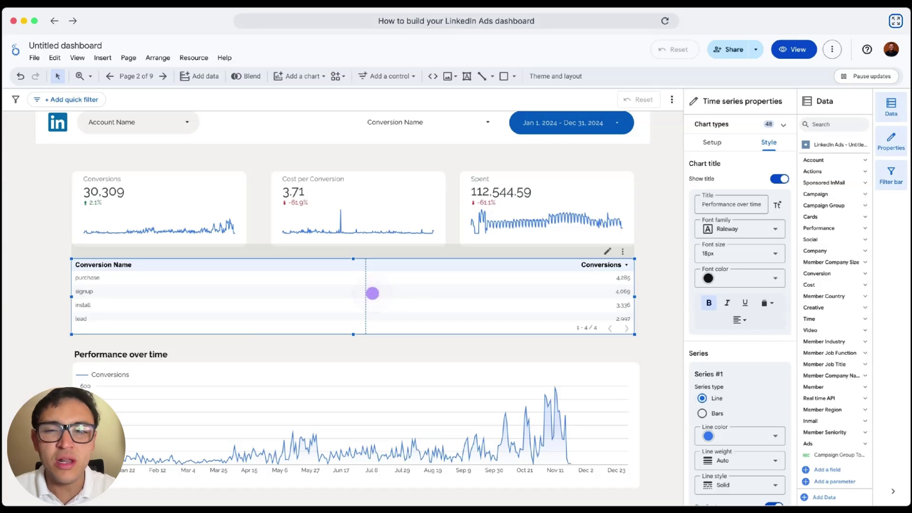
{"action": "left_click", "coordinate": [776, 179]}
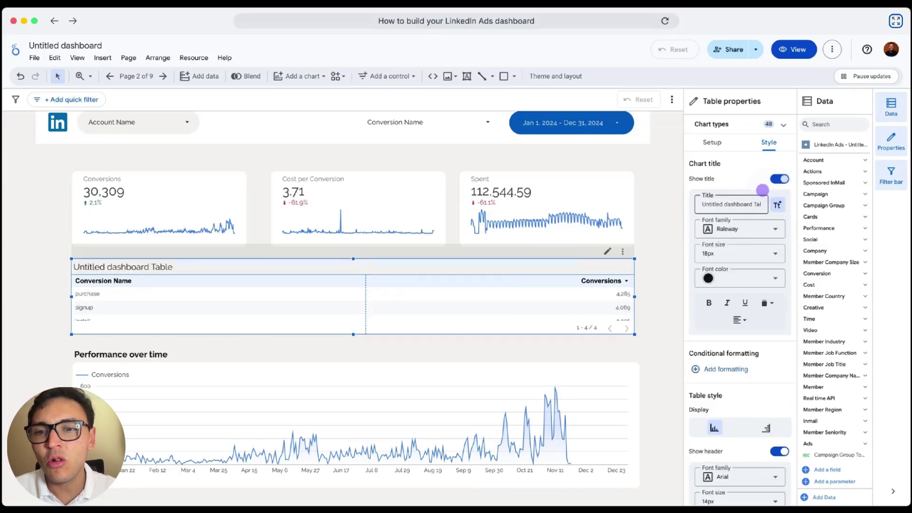
{"action": "triple_click", "coordinate": [735, 208]}
{"action": "type", "text": "Top conversions"}
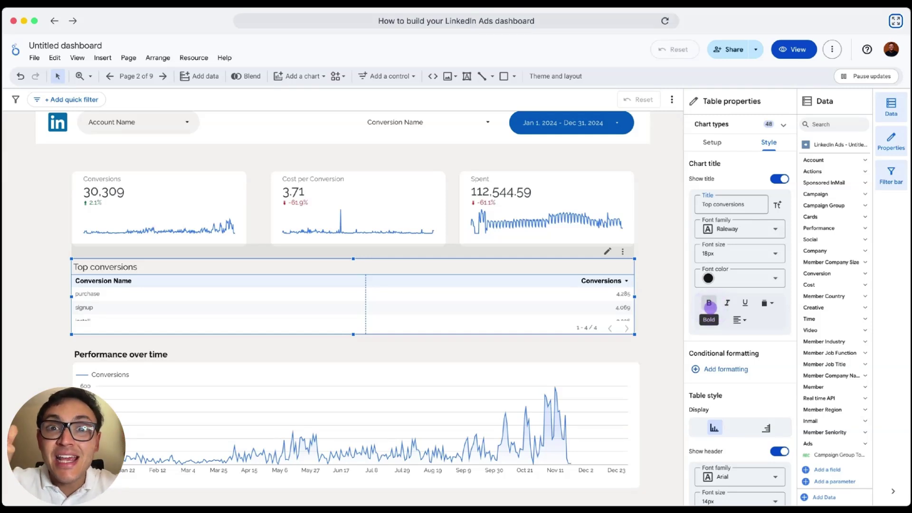
{"action": "left_click", "coordinate": [711, 308]}
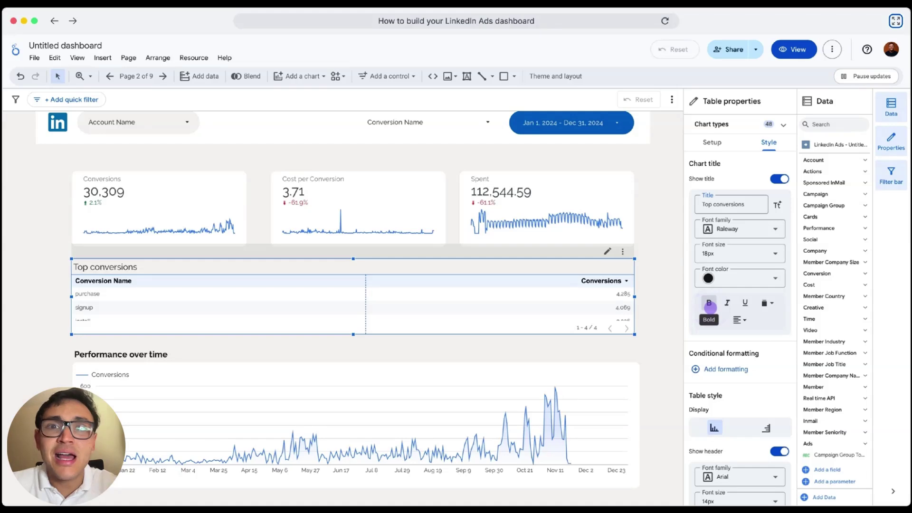
{"action": "left_click", "coordinate": [710, 307]}
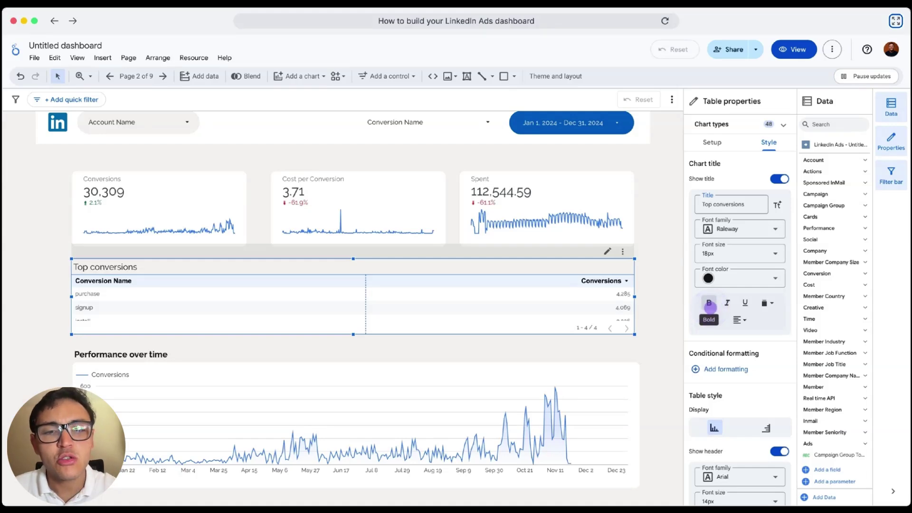
Insert a new table below the time series chart, aligned with the chart's starting edge
{"action": "left_click", "coordinate": [48, 325]}
{"action": "scroll", "coordinate": [100, 343], "scroll_direction": "down", "scroll_amount": 5}
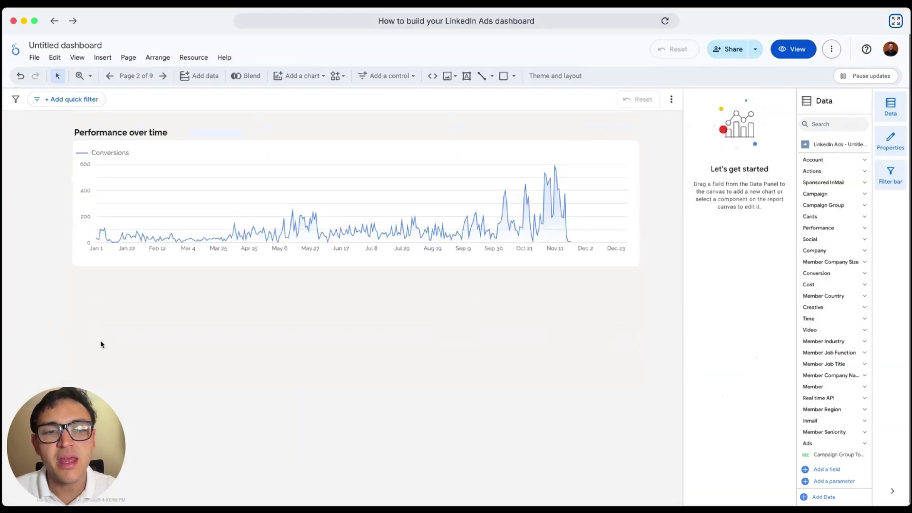
{"action": "left_click", "coordinate": [104, 342]}
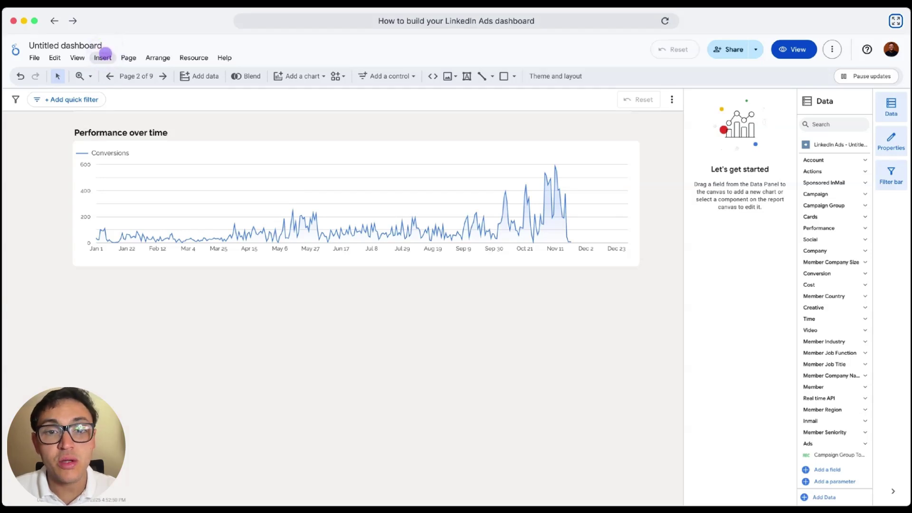
{"action": "left_click", "coordinate": [103, 56]}
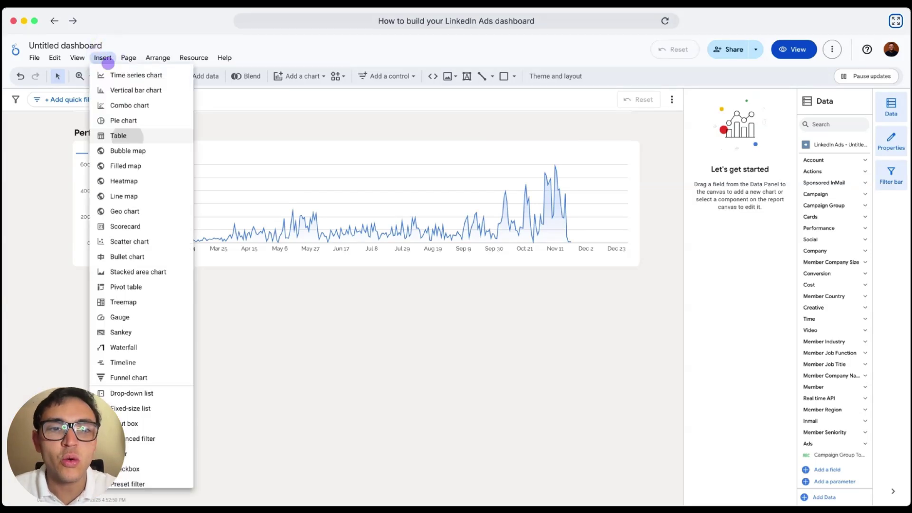
{"action": "left_click", "coordinate": [127, 137]}
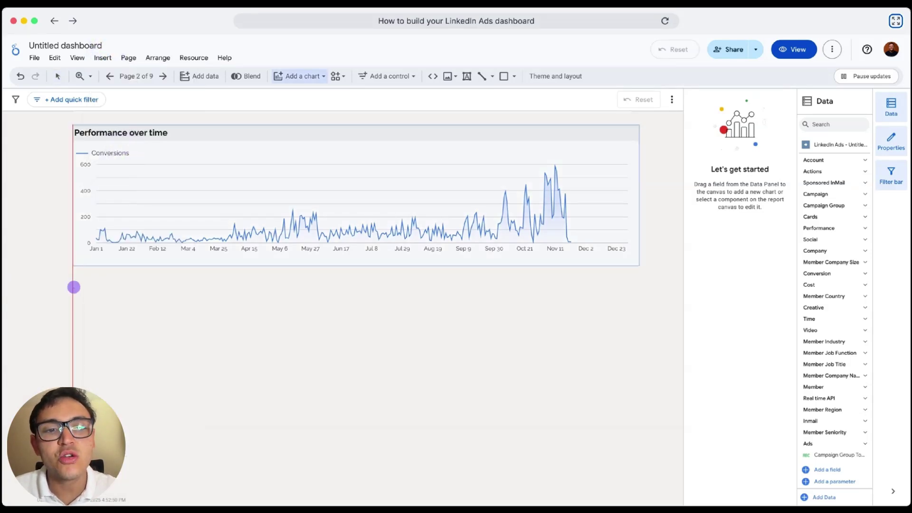
{"action": "left_click", "coordinate": [73, 287]}
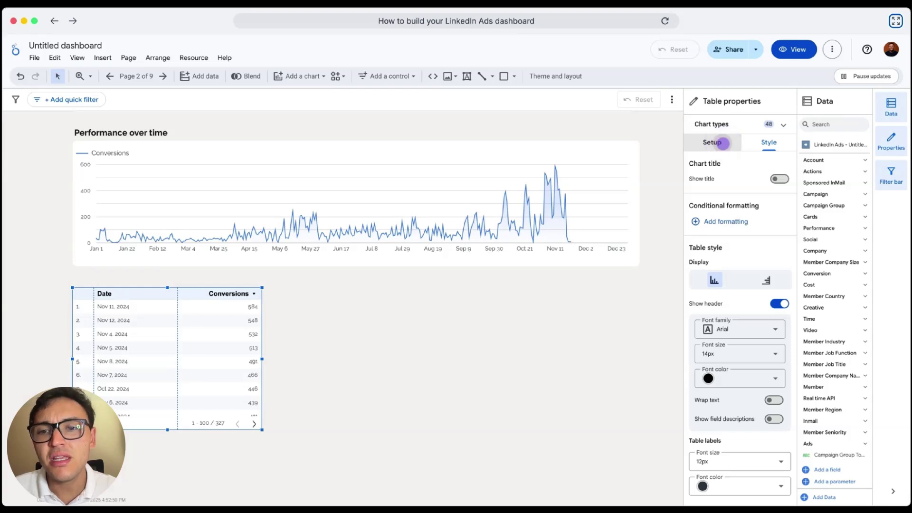
Change the new table's dimension to Campaign Name
{"action": "left_click", "coordinate": [722, 143]}
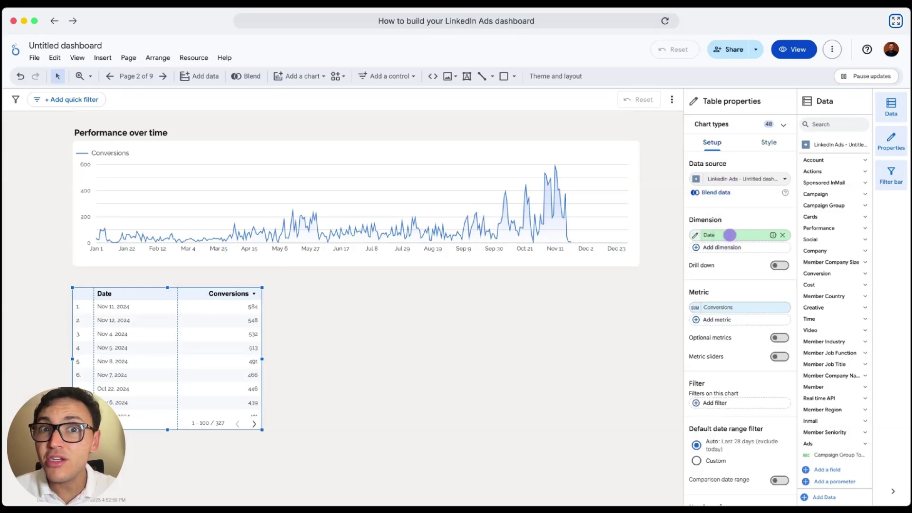
{"action": "left_click", "coordinate": [729, 235]}
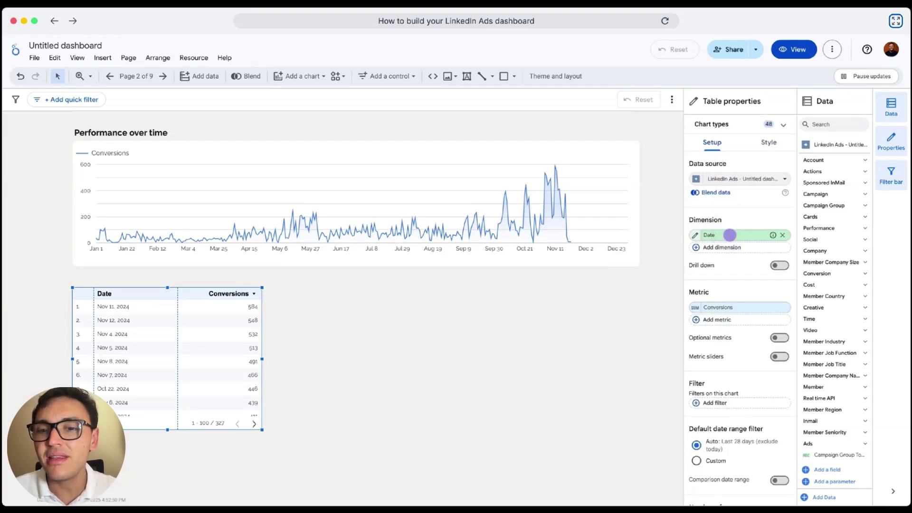
{"action": "type", "text": "campaign name"}
{"action": "left_click", "coordinate": [762, 273]}
Add Cost per Conversion as a second metric, and fit the table to about half the chart's width with a wider Campaign Name column
{"action": "left_click", "coordinate": [732, 320]}
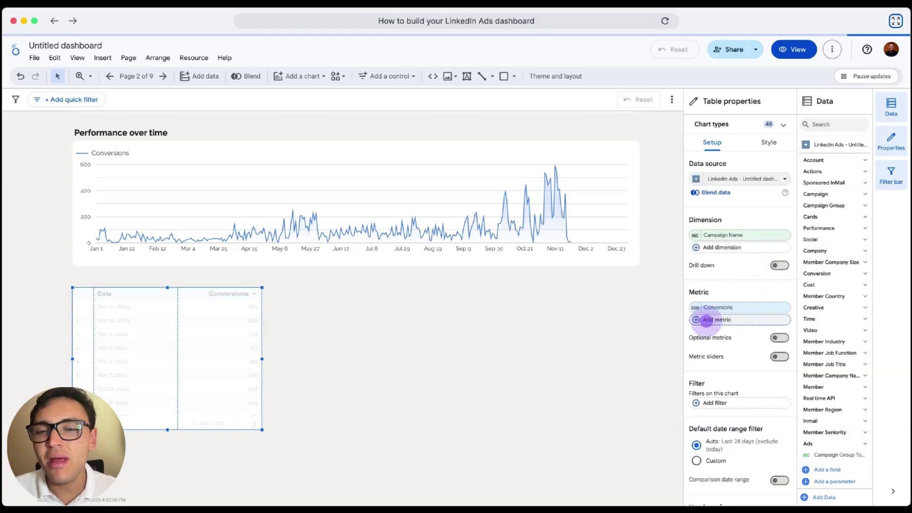
{"action": "left_click", "coordinate": [707, 320]}
{"action": "type", "text": "cost per convers"}
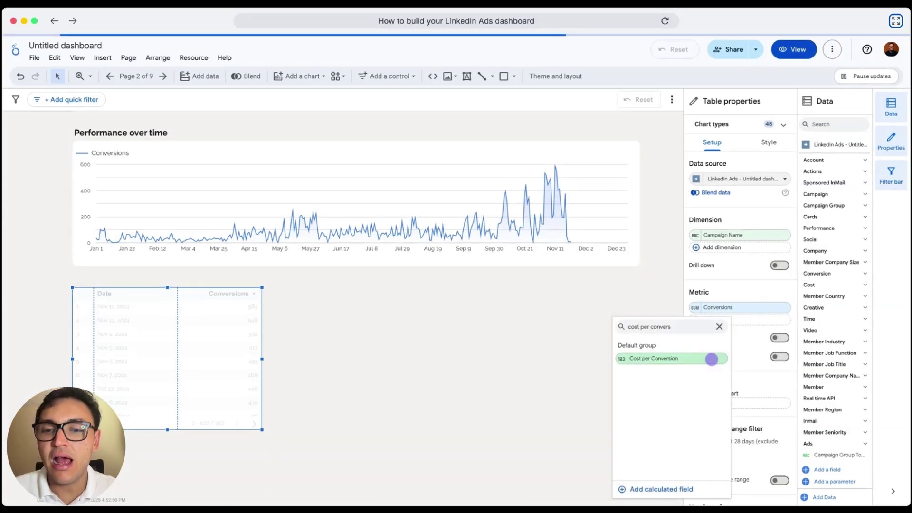
{"action": "left_click", "coordinate": [712, 359]}
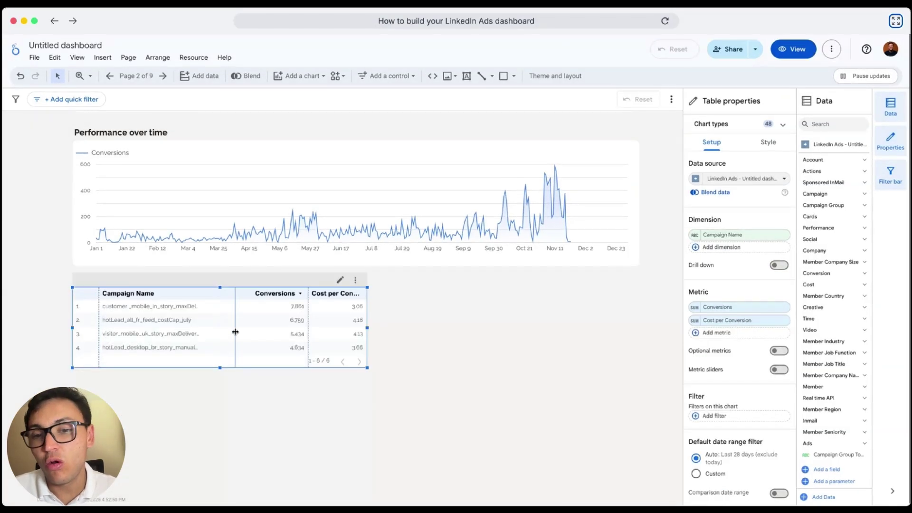
{"action": "left_click", "coordinate": [423, 387]}
{"action": "left_click", "coordinate": [344, 338]}
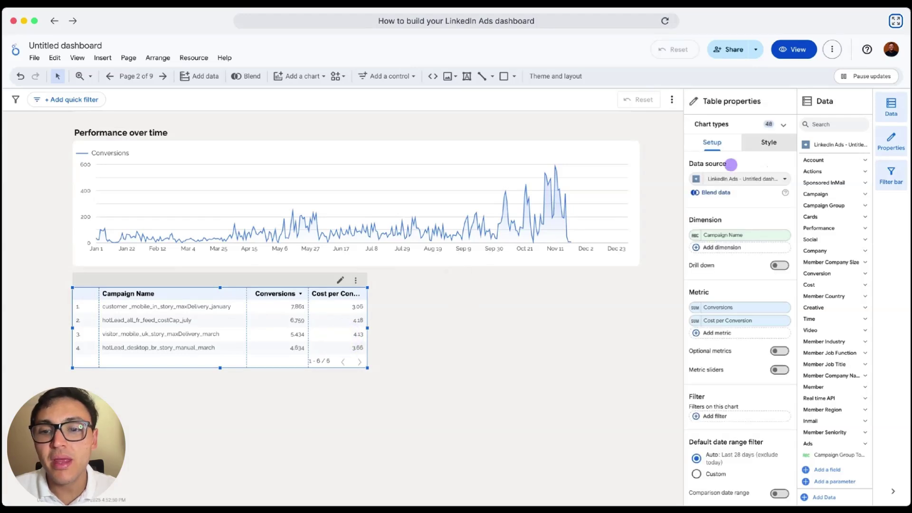
Show a title on the campaign table reading "Campaigns"
{"action": "left_click", "coordinate": [769, 142]}
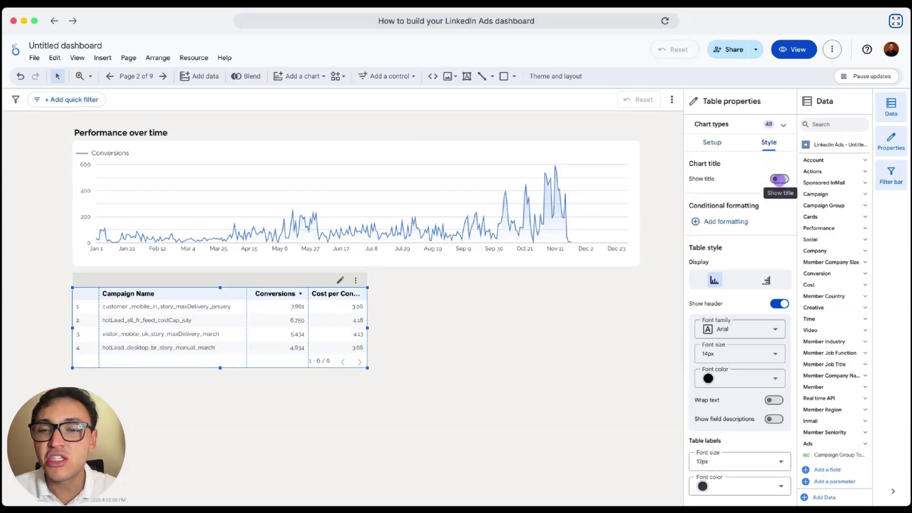
{"action": "left_click", "coordinate": [779, 180]}
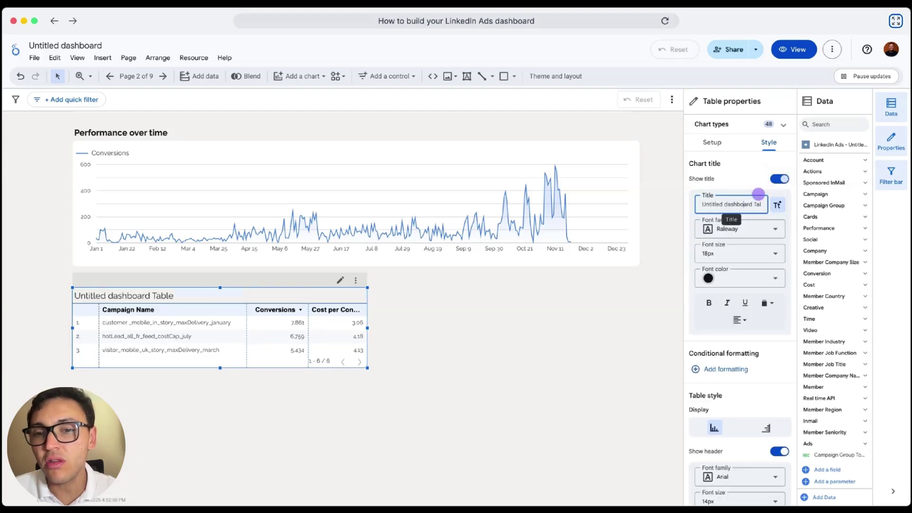
{"action": "triple_click", "coordinate": [744, 204]}
{"action": "type", "text": "Campaigns"}
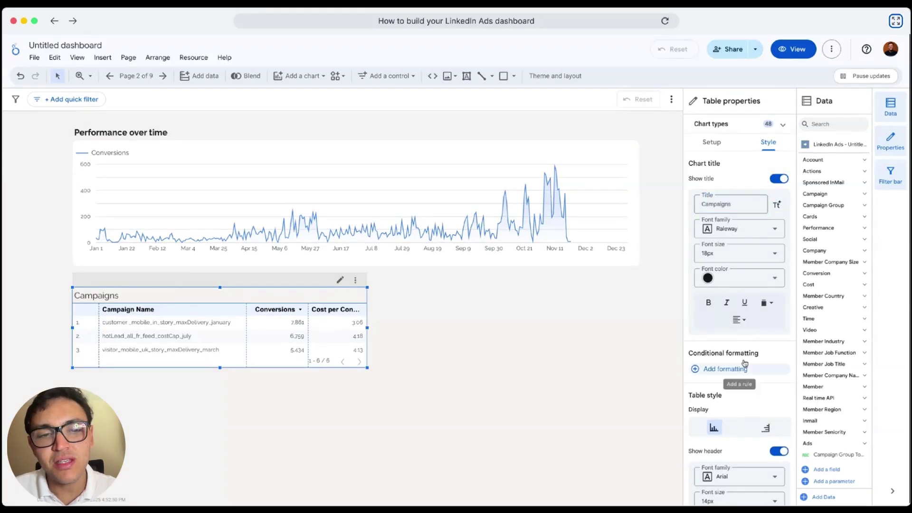
Hide the campaign table's row numbers and narrow its Campaign Name and Conversions columns so the Cost per Conversion header fits
{"action": "scroll", "coordinate": [741, 371], "scroll_direction": "down", "scroll_amount": 10}
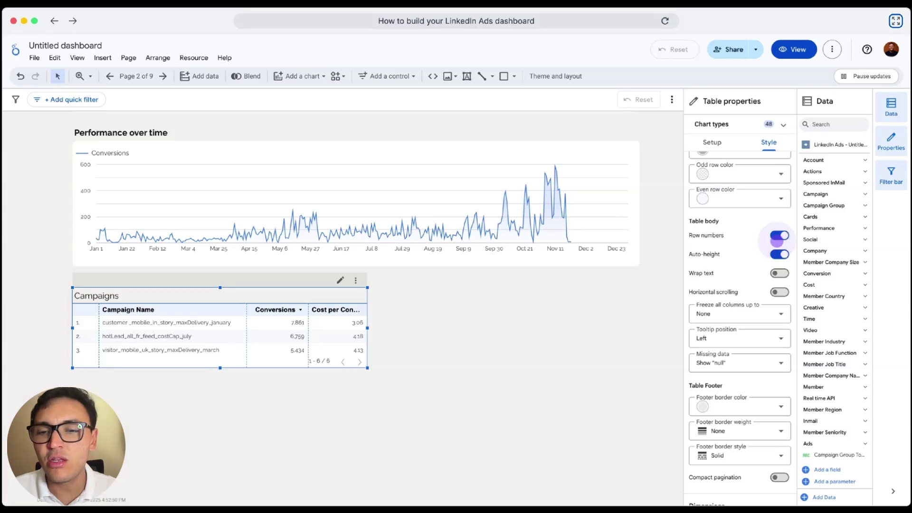
{"action": "left_click", "coordinate": [778, 237]}
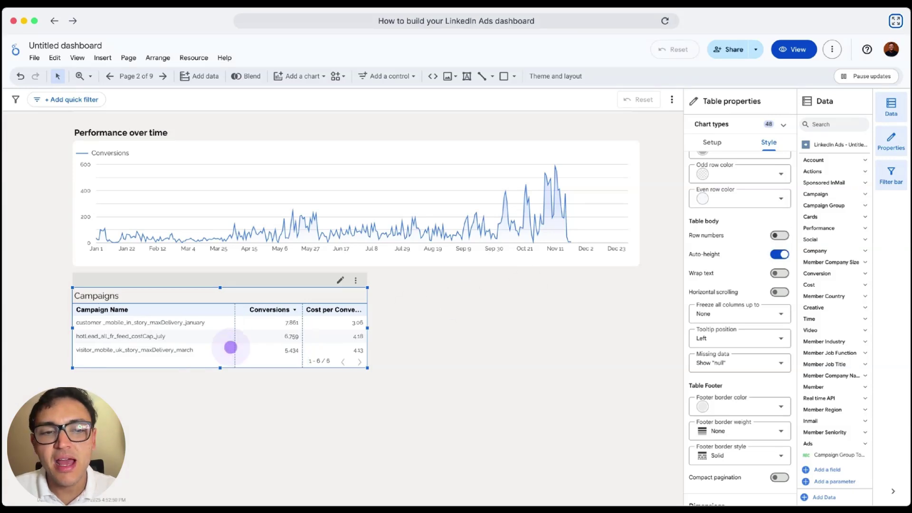
{"action": "left_click_drag", "start_coordinate": [230, 347], "coordinate": [217, 348]}
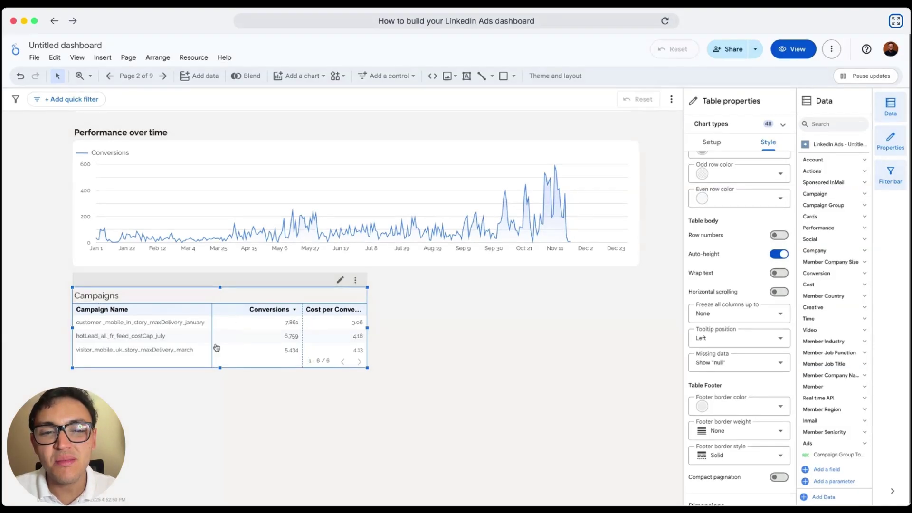
{"action": "left_click_drag", "start_coordinate": [275, 340], "coordinate": [274, 340]}
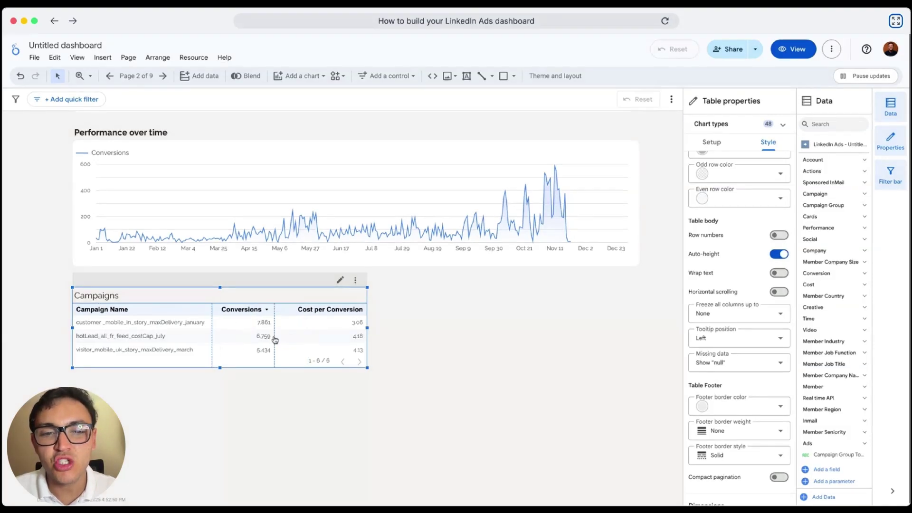
Make the "Campaigns" table title bold
{"action": "left_click", "coordinate": [392, 361]}
{"action": "left_click", "coordinate": [270, 299]}
{"action": "left_click", "coordinate": [708, 301]}
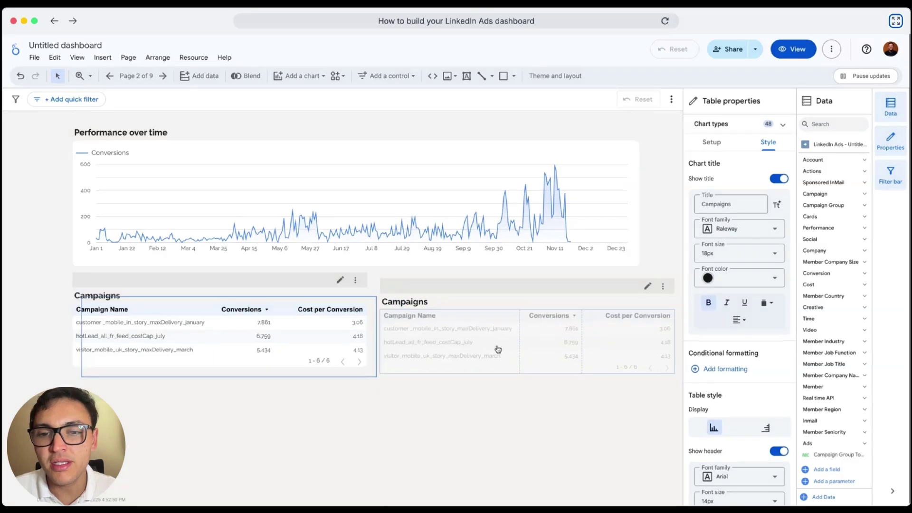
Place a copy of the Campaigns table beside the original and narrow both tables together to match the time series chart's width
{"action": "left_click_drag", "start_coordinate": [497, 350], "coordinate": [490, 346]}
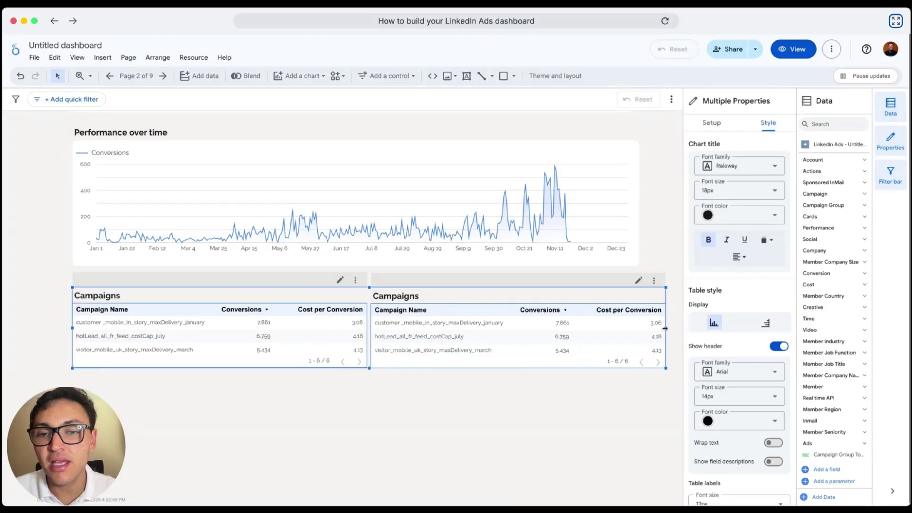
{"action": "left_click_drag", "start_coordinate": [666, 328], "coordinate": [645, 326]}
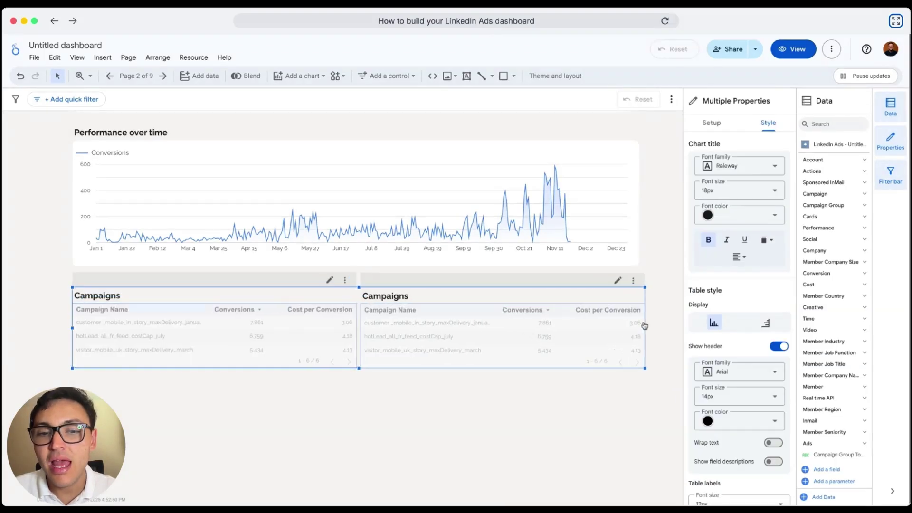
{"action": "left_click_drag", "start_coordinate": [646, 326], "coordinate": [640, 328]}
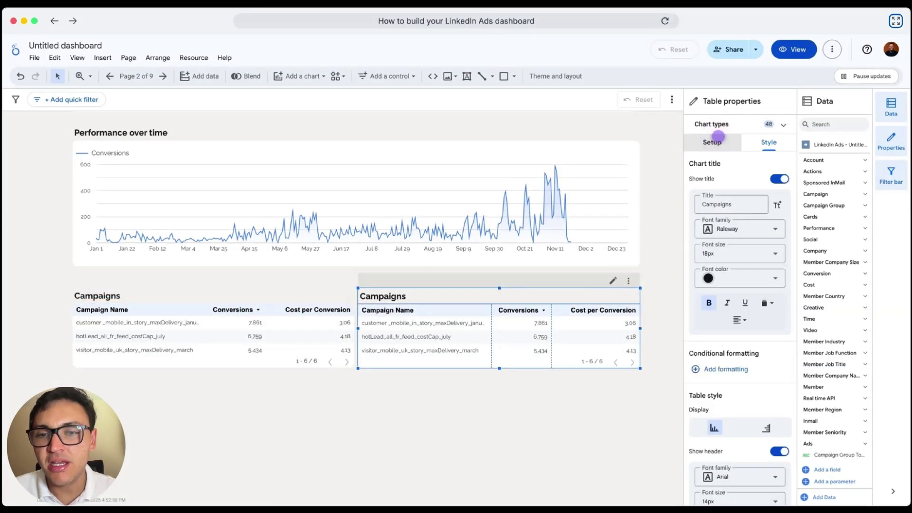
Change the dimension of the copied Campaigns table to Creative Thumbnail Image
{"action": "left_click", "coordinate": [716, 142]}
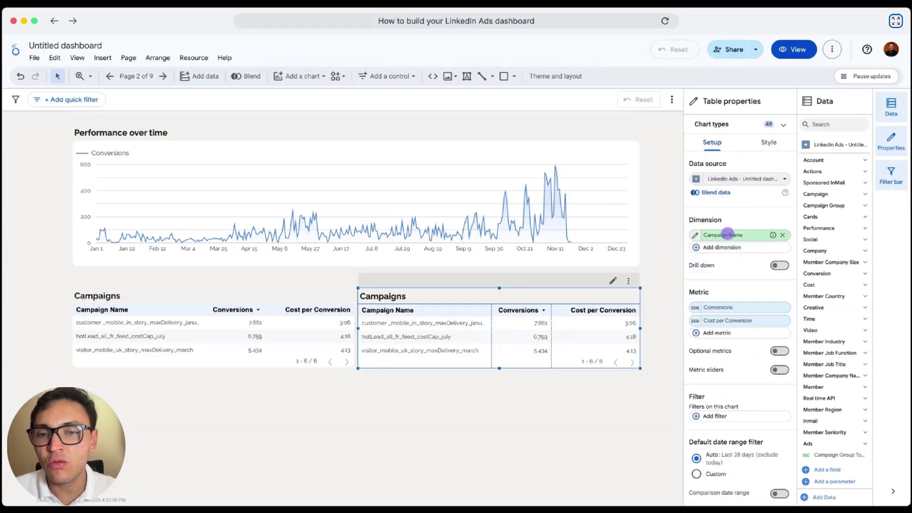
{"action": "left_click", "coordinate": [728, 235]}
{"action": "type", "text": "image"}
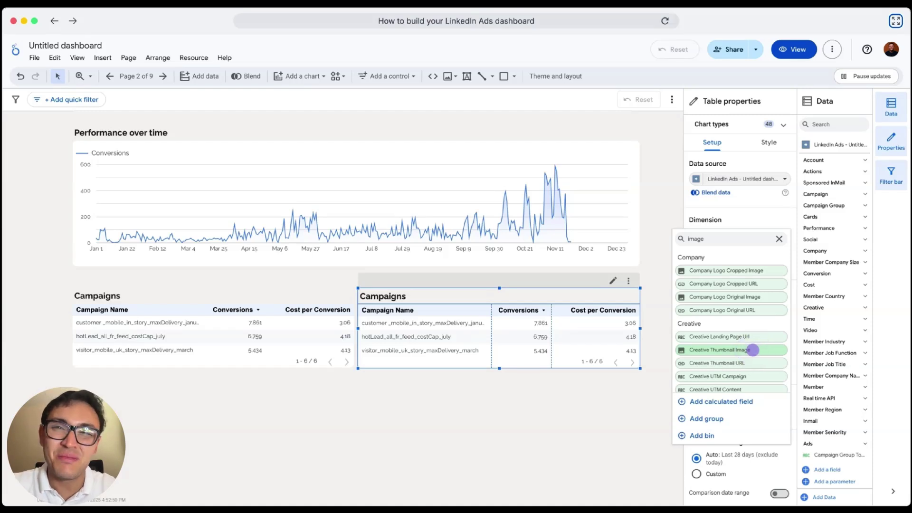
{"action": "left_click", "coordinate": [752, 350]}
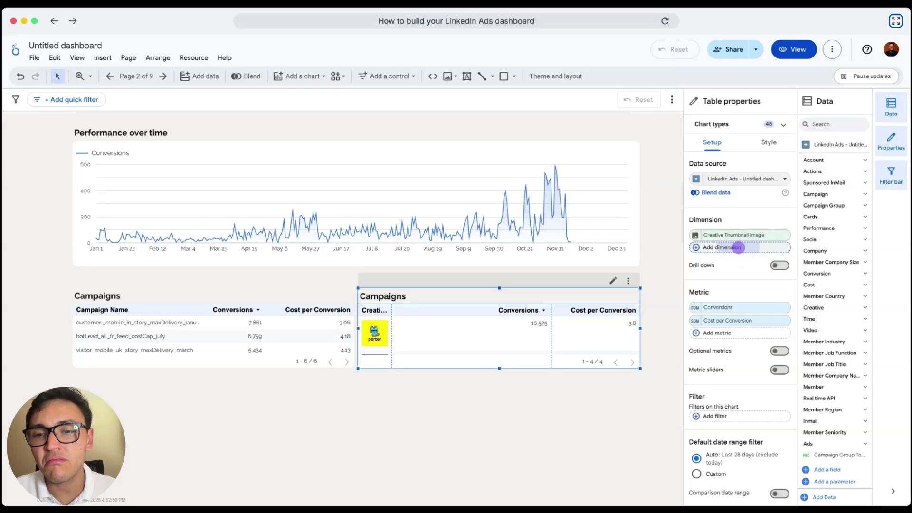
Add Creative Text as a second dimension to the creative thumbnail table and widen its text column
{"action": "left_click", "coordinate": [738, 247]}
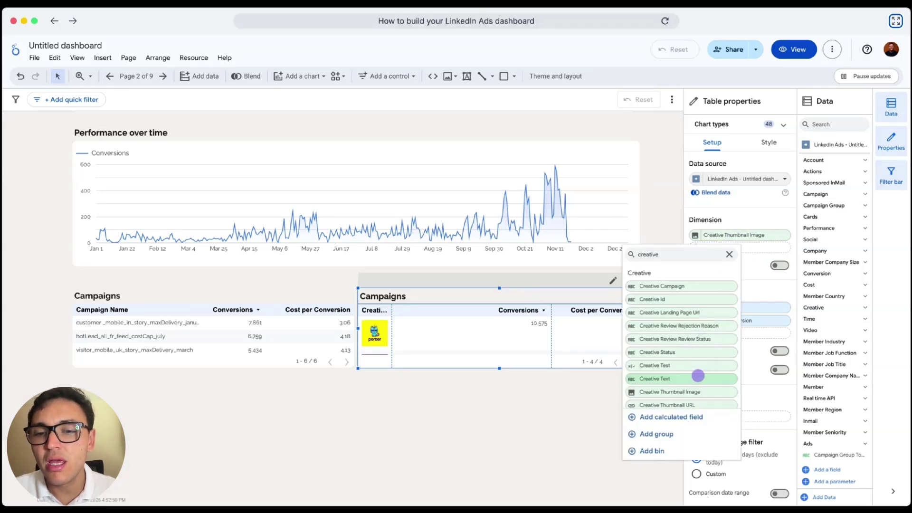
{"action": "left_click", "coordinate": [699, 375]}
{"action": "left_click_drag", "start_coordinate": [469, 339], "coordinate": [500, 339]}
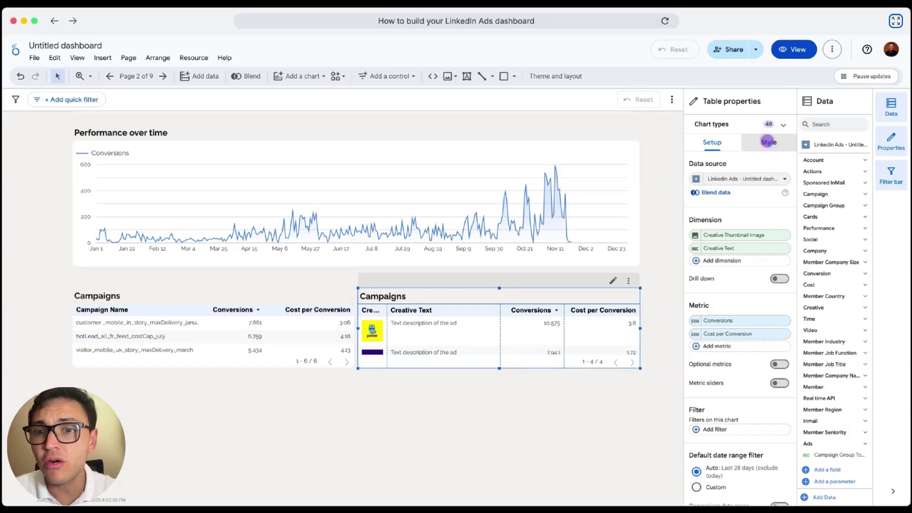
Retitle the creative thumbnail table "Creatives"
{"action": "left_click", "coordinate": [768, 142]}
{"action": "left_click", "coordinate": [740, 203]}
{"action": "type", "text": "Creatives"}
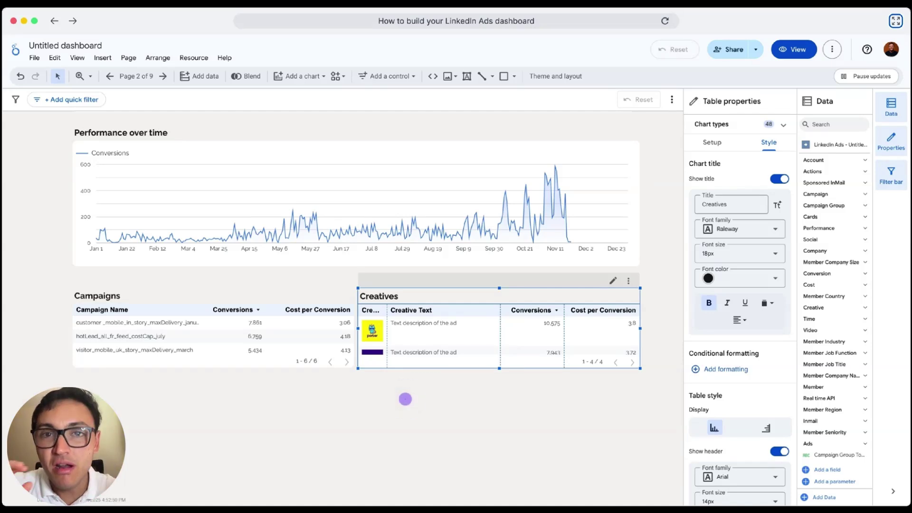
{"action": "left_click", "coordinate": [405, 400]}
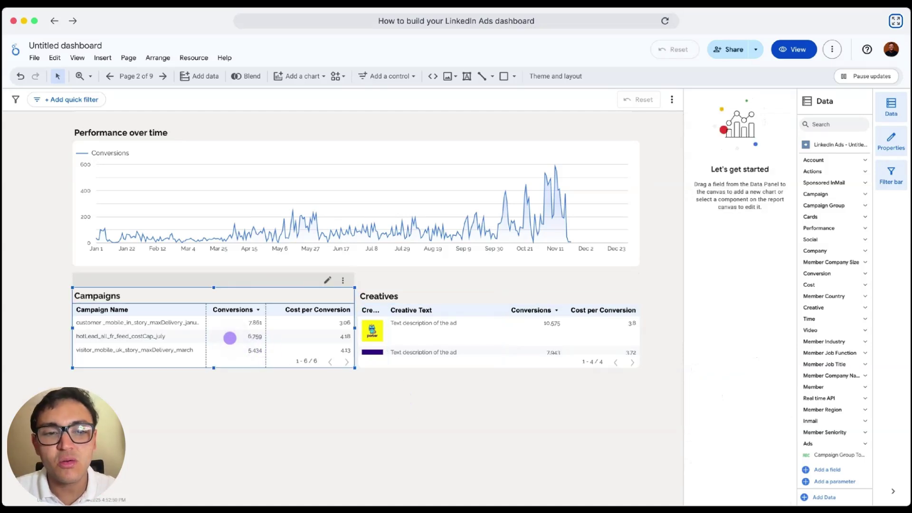
Place a copy of the Campaigns table below the original and change its dimension to Member Company Name
{"action": "left_click_drag", "start_coordinate": [194, 332], "coordinate": [184, 409]}
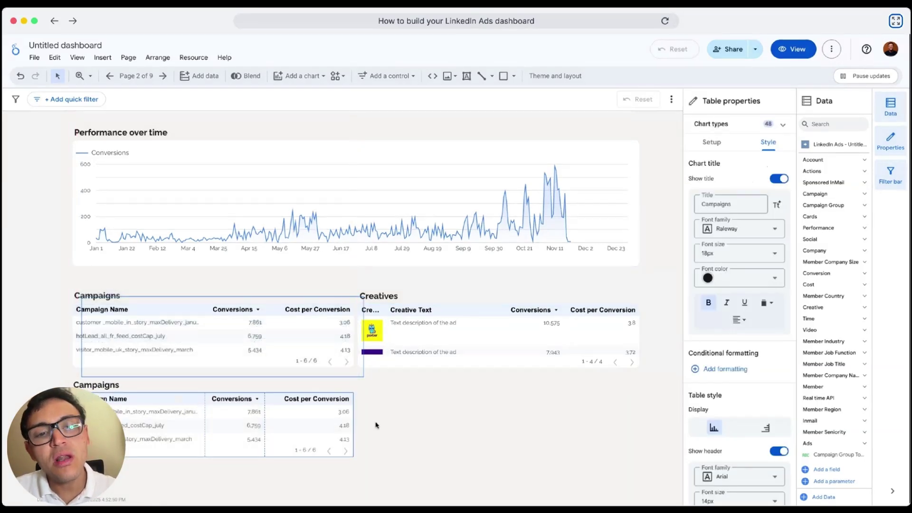
{"action": "left_click", "coordinate": [714, 141]}
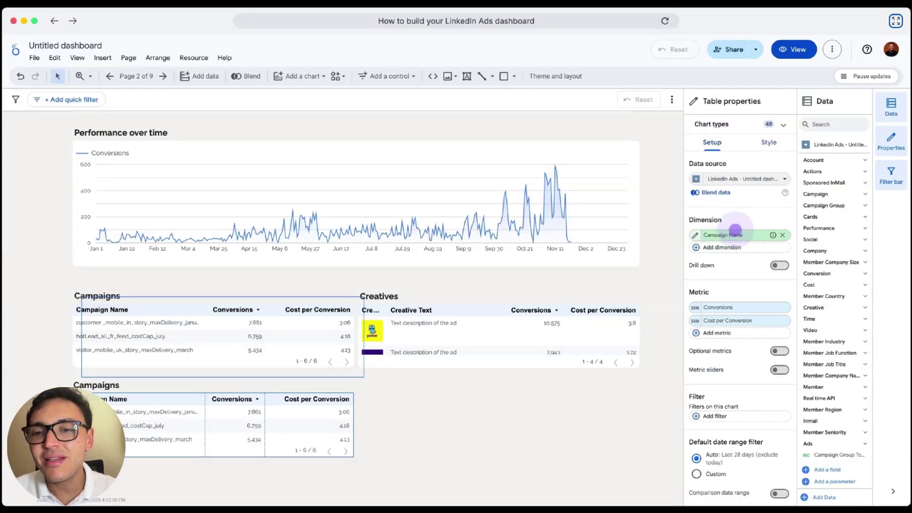
{"action": "left_click", "coordinate": [735, 235]}
{"action": "type", "text": "company"}
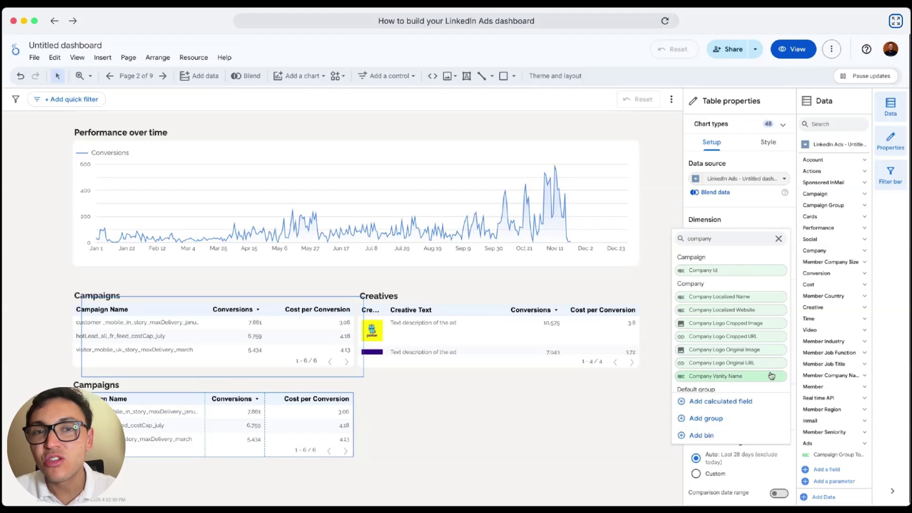
{"action": "scroll", "coordinate": [765, 329], "scroll_direction": "down", "scroll_amount": 3}
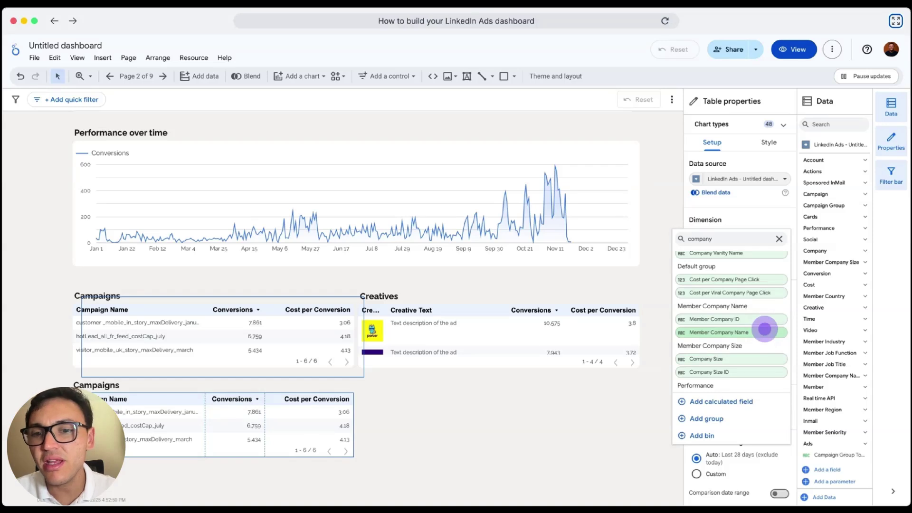
{"action": "left_click", "coordinate": [764, 329]}
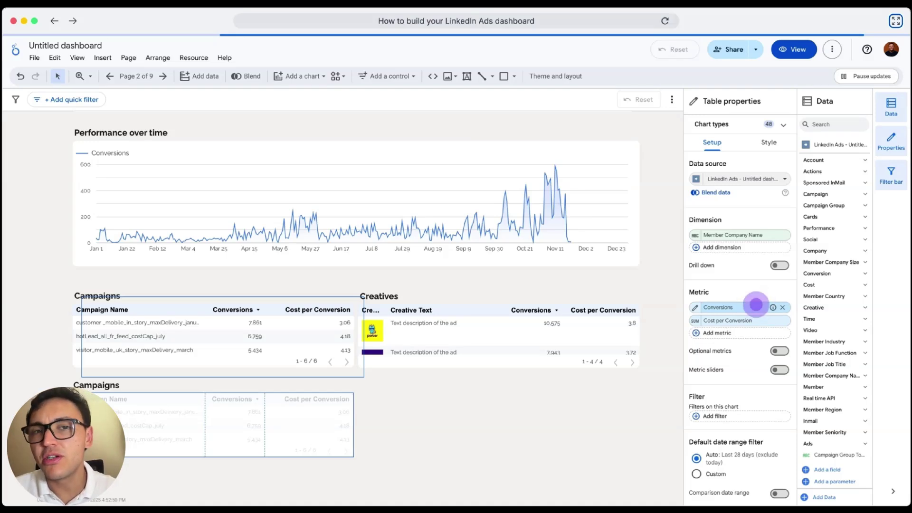
Replace the company table's metrics with Impressions and Total Engagements
{"action": "left_click", "coordinate": [756, 305]}
{"action": "type", "text": "IMPRESSIONS"}
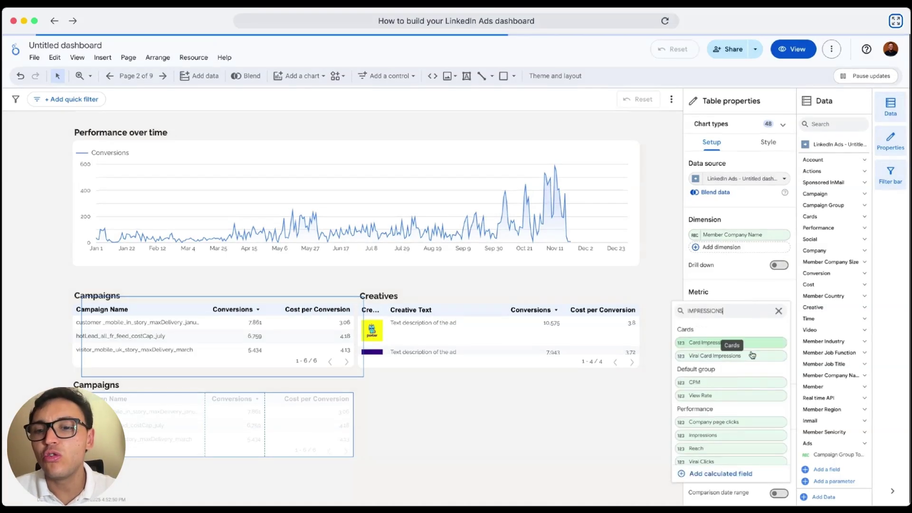
{"action": "left_click", "coordinate": [765, 436]}
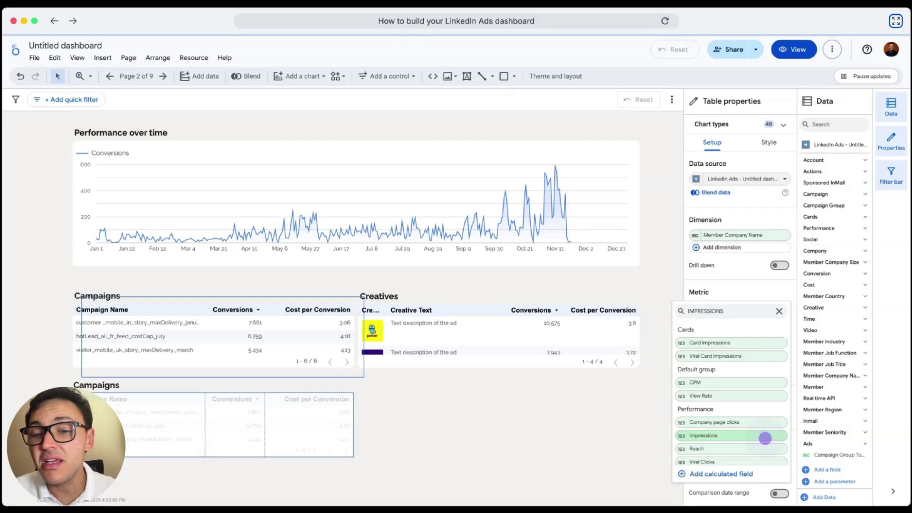
{"action": "left_click", "coordinate": [748, 320]}
{"action": "type", "text": "ENGAGEMENT"}
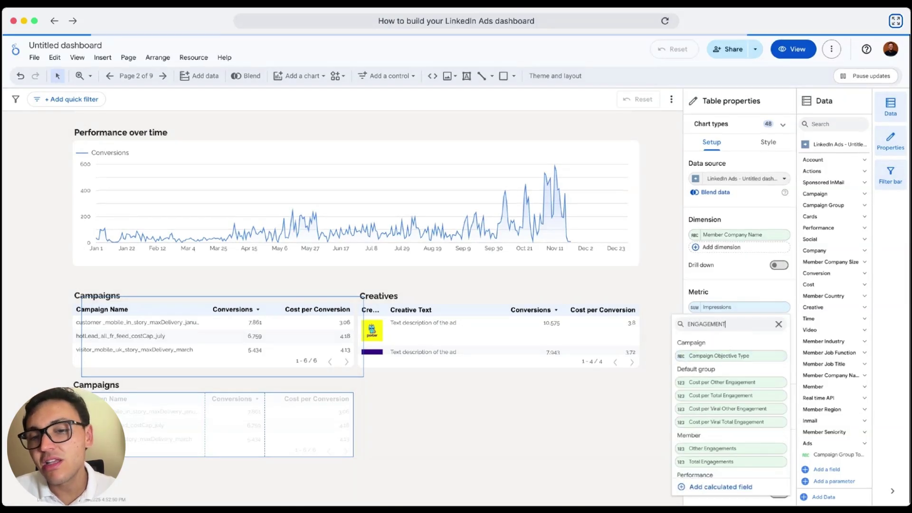
{"action": "type", "text": "S"}
{"action": "left_click", "coordinate": [753, 369]}
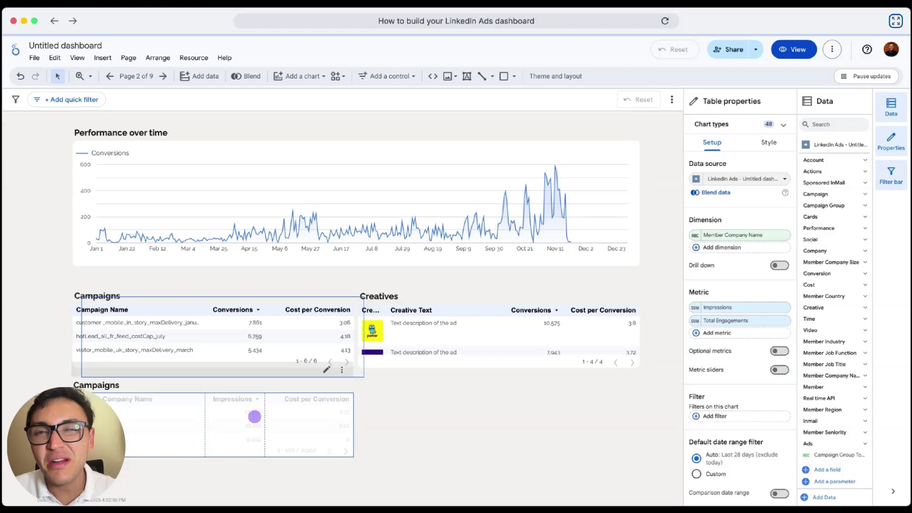
Retitle the company table "Companies"
{"action": "left_click", "coordinate": [767, 143]}
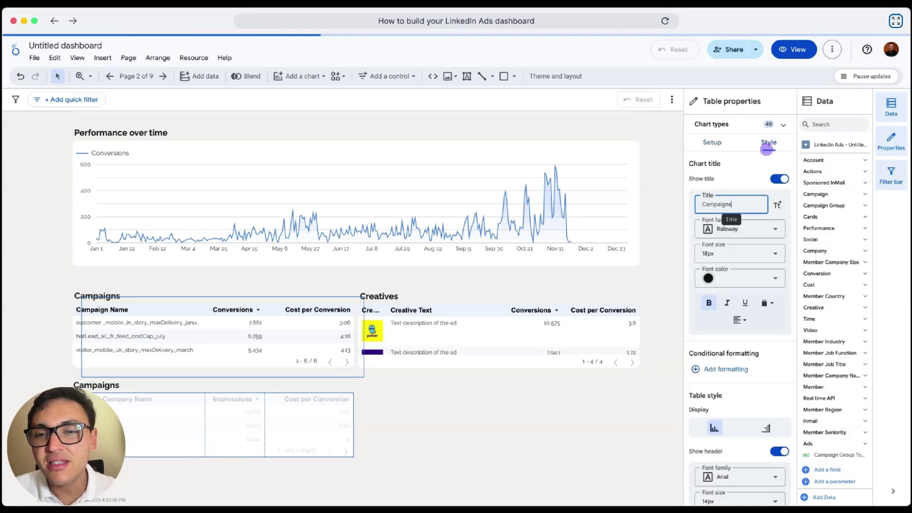
{"action": "left_click", "coordinate": [741, 205]}
{"action": "key", "text": "BackSpace"}
{"action": "key", "text": "BackSpace"}
{"action": "key", "text": "BackSpace"}
{"action": "key", "text": "BackSpace"}
{"action": "key", "text": "BackSpace"}
{"action": "key", "text": "BackSpace"}
{"action": "key", "text": "BackSpace"}
{"action": "key", "text": "BackSpace"}
{"action": "left_click", "coordinate": [296, 422]}
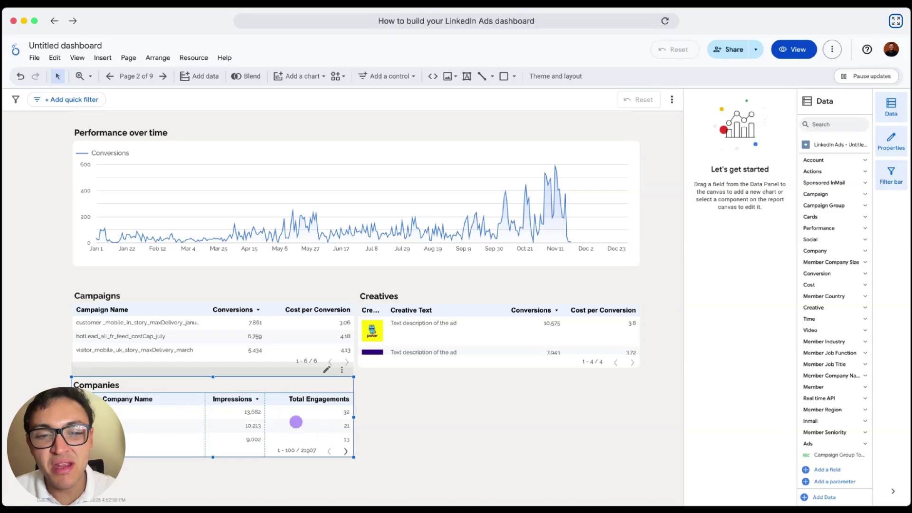
Place a copy of the Companies table beside the original and change its dimension to Industry
{"action": "left_click_drag", "start_coordinate": [225, 422], "coordinate": [502, 414]}
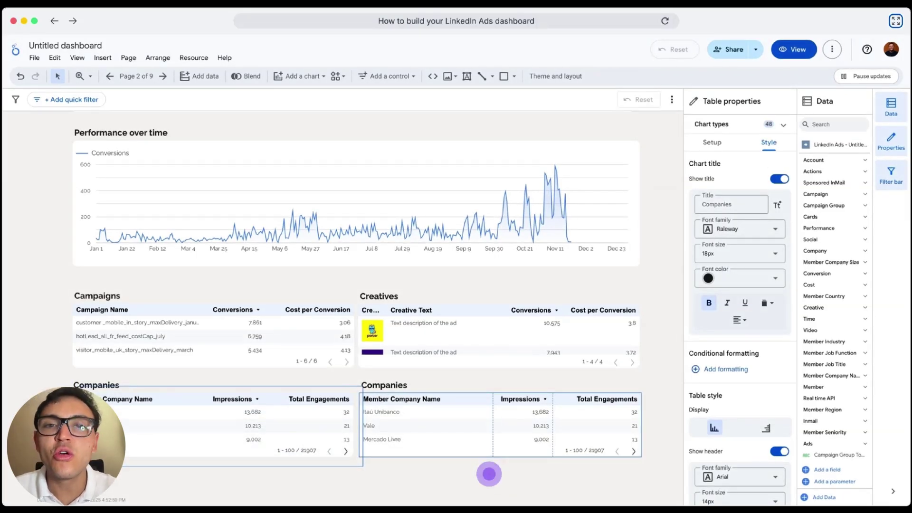
{"action": "left_click", "coordinate": [712, 142]}
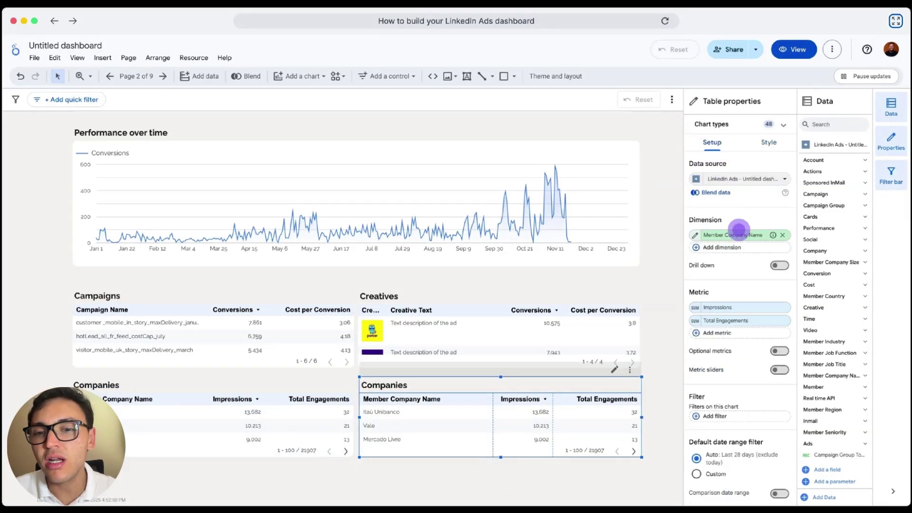
{"action": "left_click", "coordinate": [740, 229]}
{"action": "type", "text": "industry"}
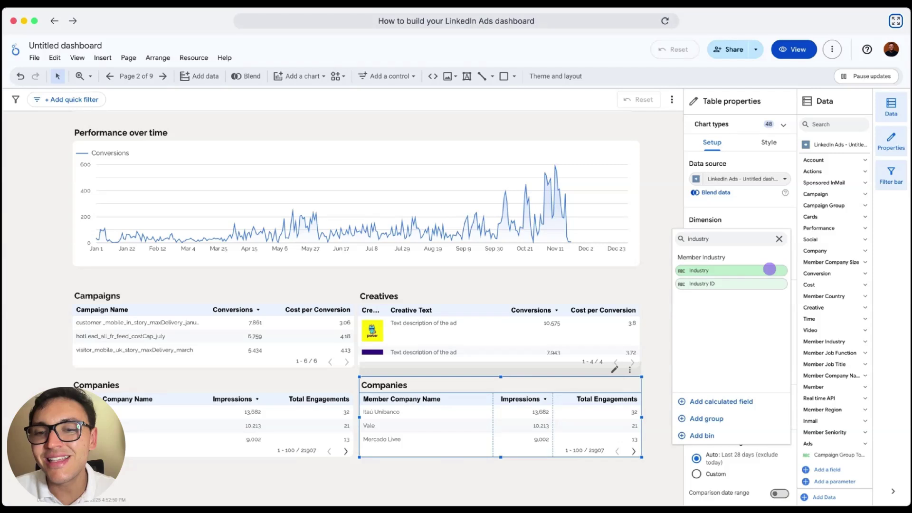
{"action": "left_click", "coordinate": [770, 271]}
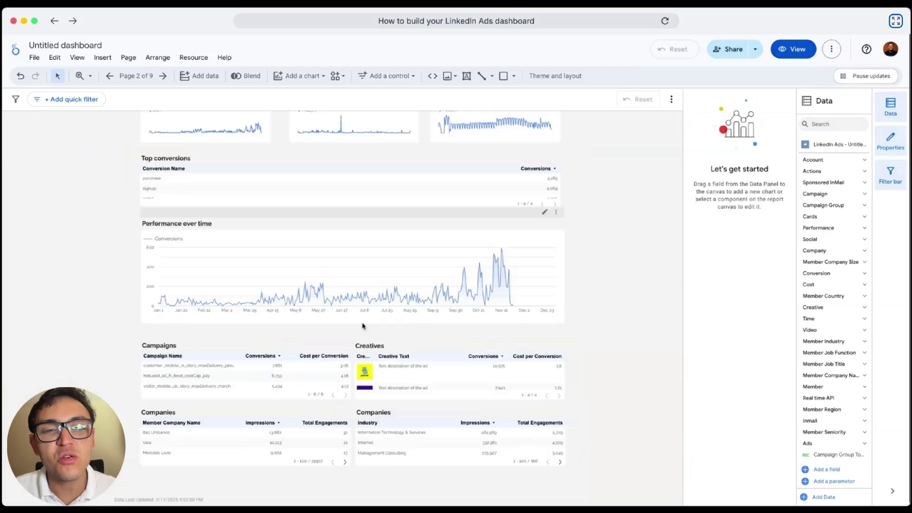
{"action": "scroll", "coordinate": [363, 326], "scroll_direction": "down", "scroll_amount": 2}
{"action": "scroll", "coordinate": [362, 326], "scroll_direction": "up", "scroll_amount": 1}
{"action": "scroll", "coordinate": [363, 326], "scroll_direction": "down", "scroll_amount": 2}
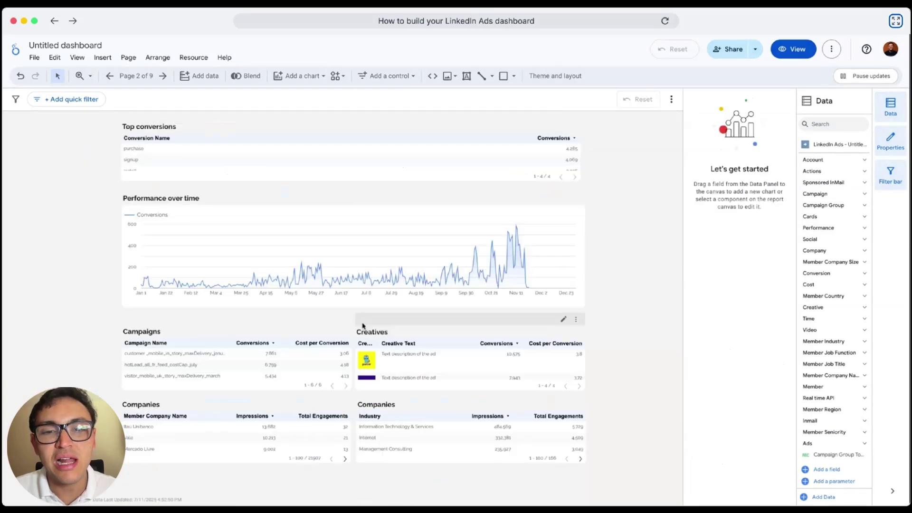
{"action": "scroll", "coordinate": [560, 348], "scroll_direction": "up", "scroll_amount": 2}
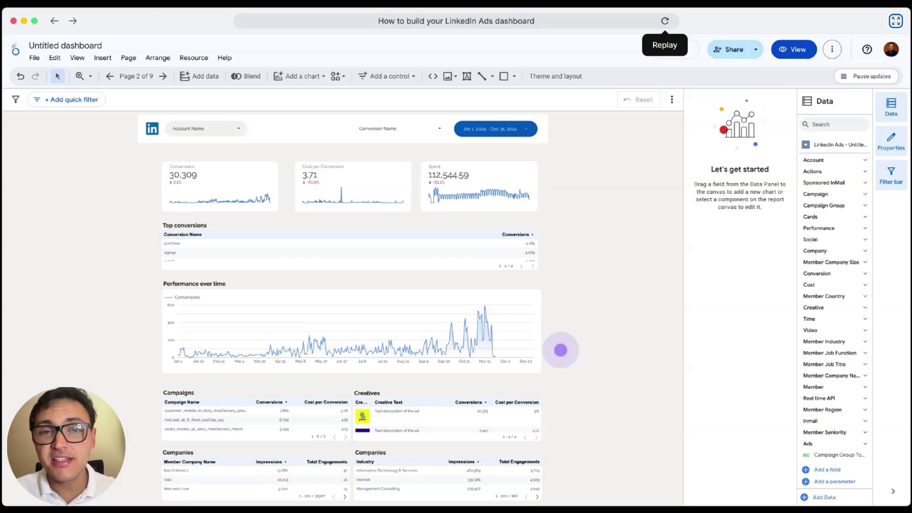
{"action": "left_click", "coordinate": [561, 350]}
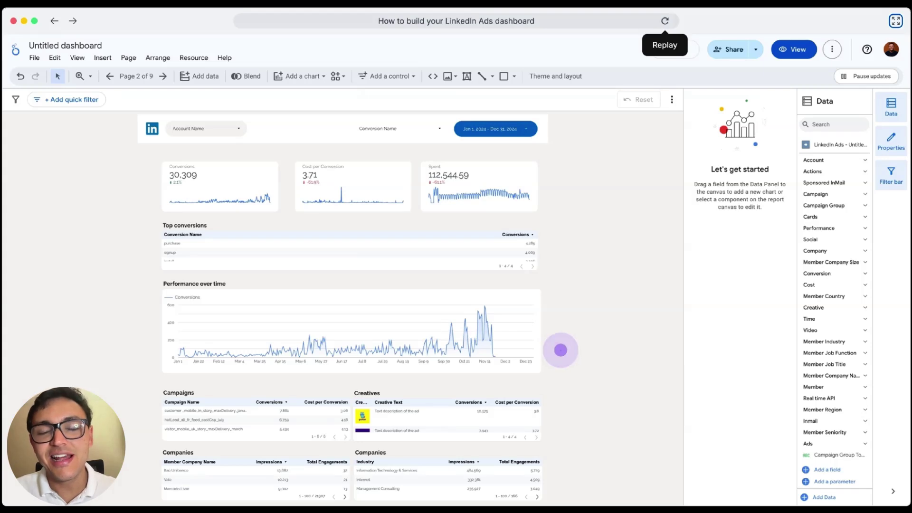
{"action": "left_click", "coordinate": [561, 351]}
{"action": "left_click", "coordinate": [561, 350]}
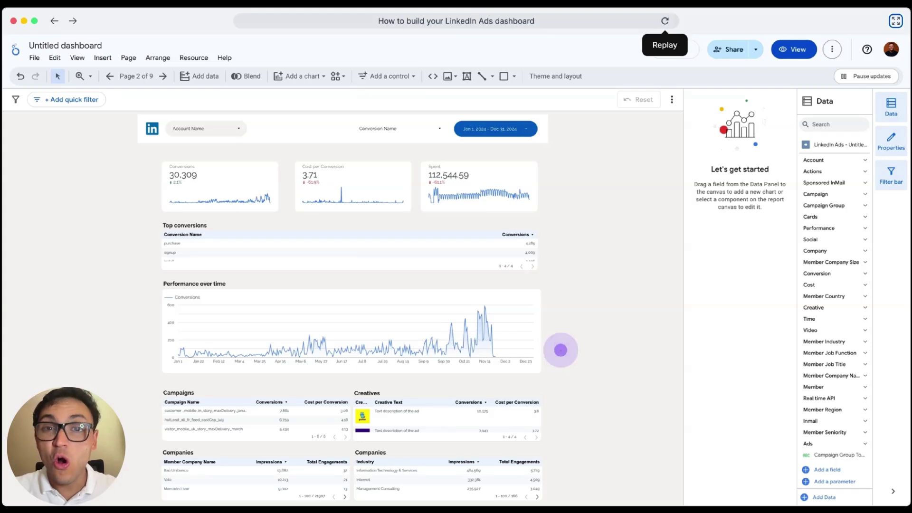
{"action": "left_click", "coordinate": [560, 351]}
{"action": "left_click", "coordinate": [560, 350]}
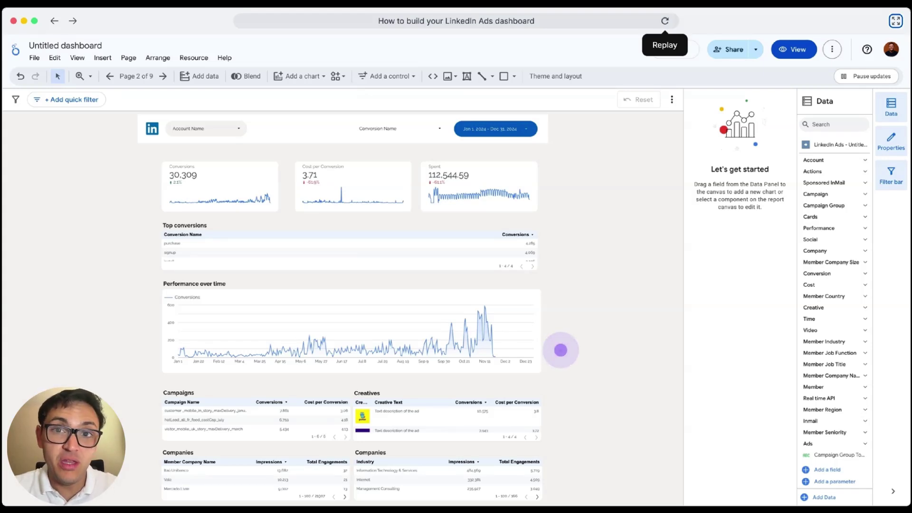
{"action": "left_click", "coordinate": [561, 350]}
{"action": "left_click", "coordinate": [561, 350]}
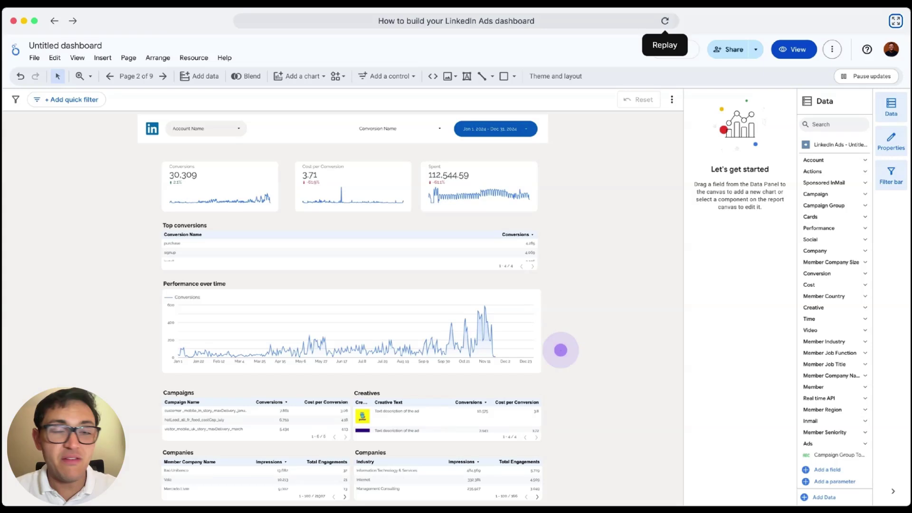